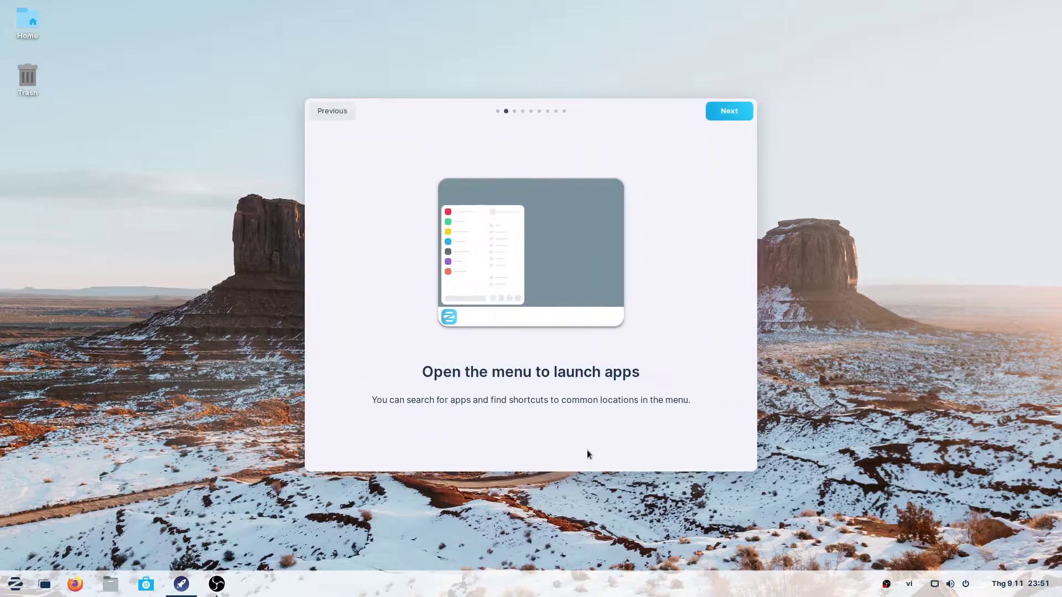
- Go through the remaining pages of the Zorin OS welcome tour and close it at the end
{"action": "left_click", "coordinate": [719, 117]}
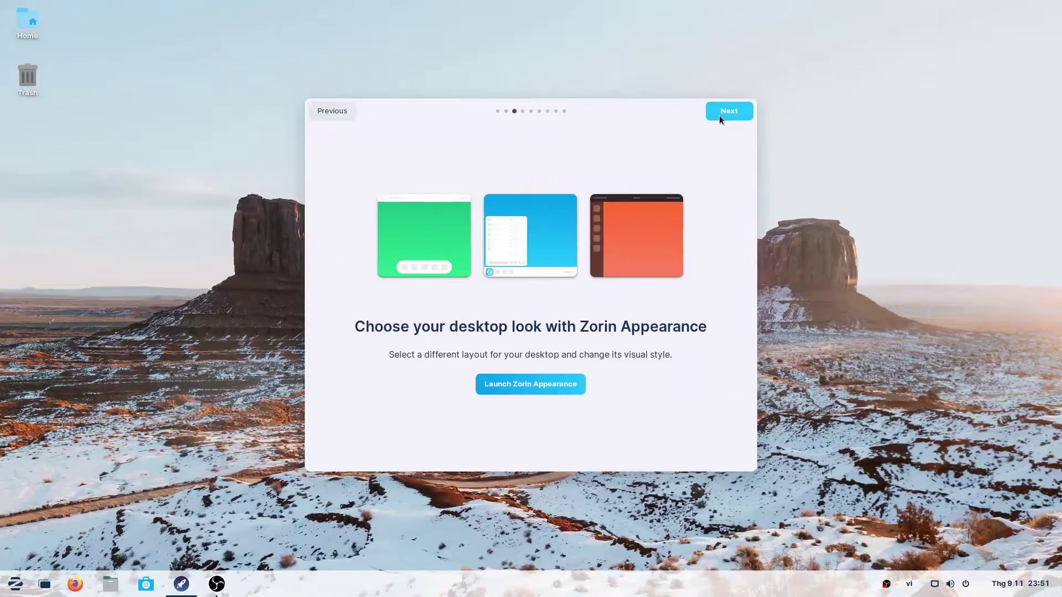
{"action": "left_click", "coordinate": [718, 115]}
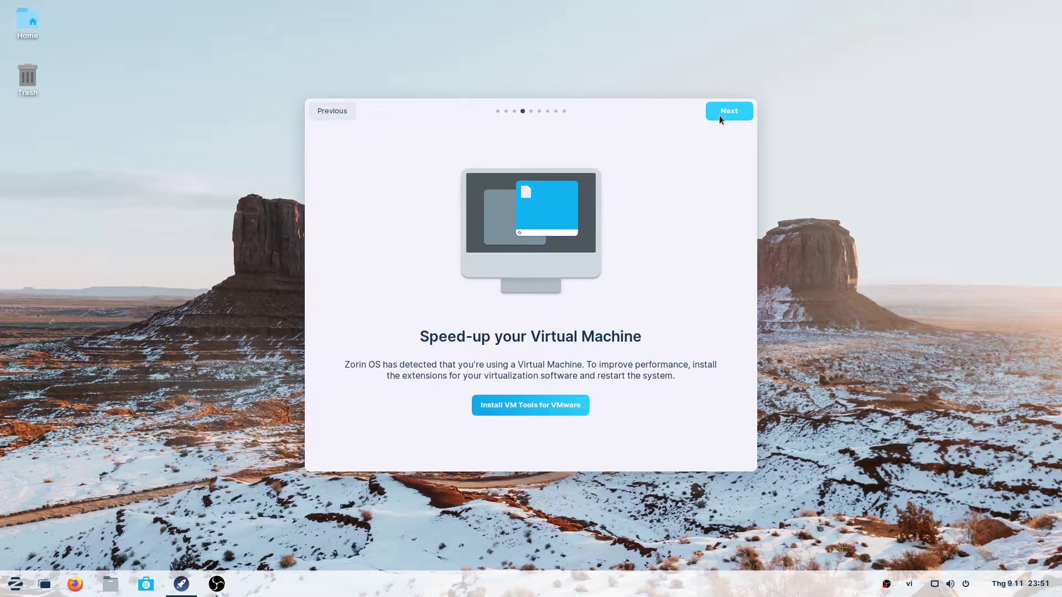
{"action": "left_click", "coordinate": [719, 115]}
{"action": "left_click", "coordinate": [718, 115]}
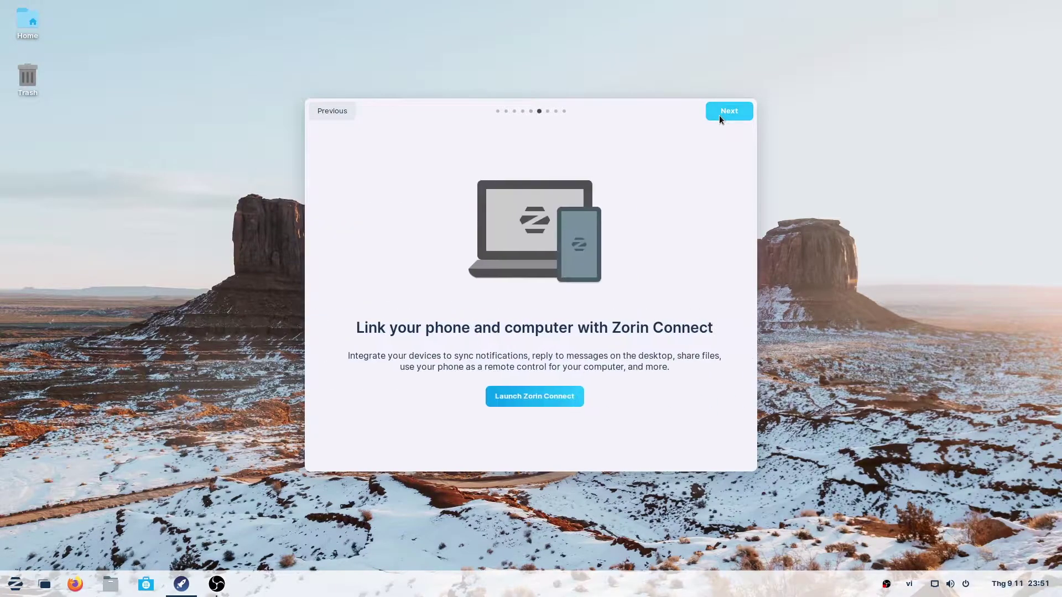
{"action": "left_click", "coordinate": [719, 115]}
{"action": "left_click", "coordinate": [718, 115]}
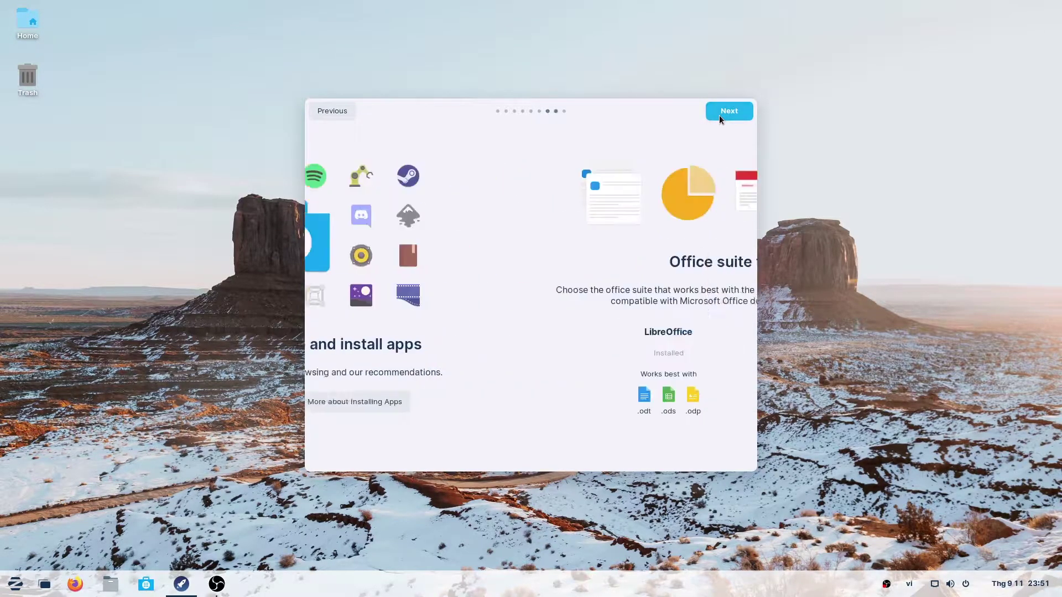
{"action": "left_click", "coordinate": [719, 115]}
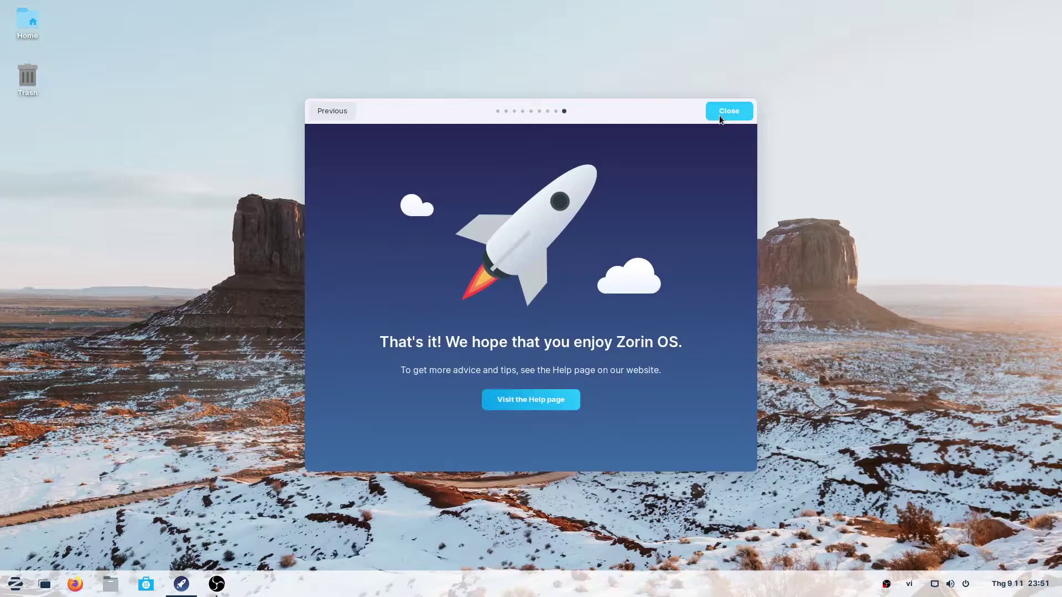
{"action": "left_click", "coordinate": [719, 115]}
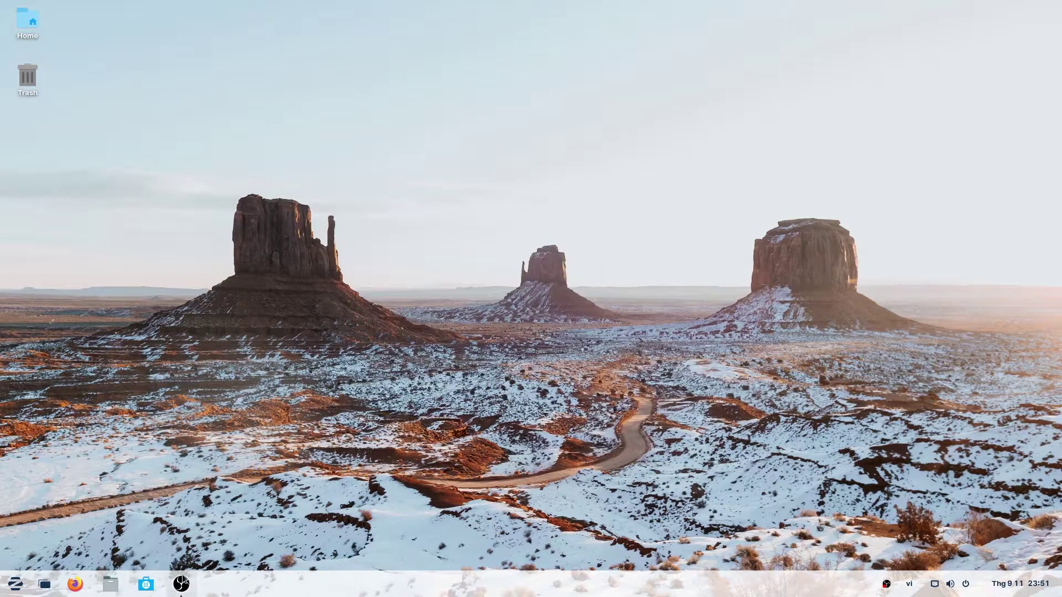
- Open Zorin Appearance, try the available desktop layouts, and apply the one with a full-screen app grid and centred taskbar icons
{"action": "left_click", "coordinate": [15, 584]}
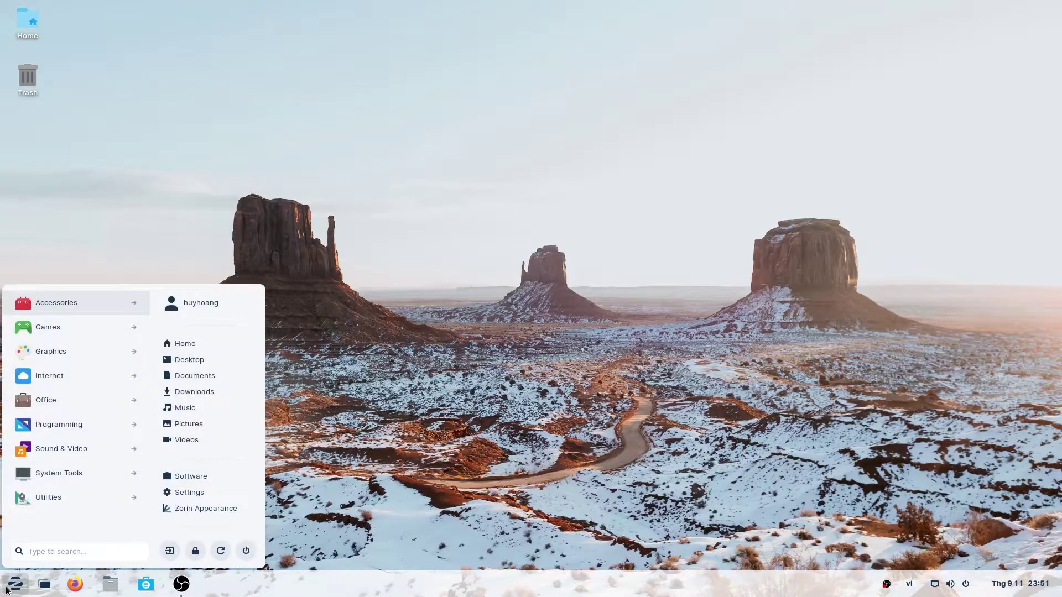
{"action": "left_click", "coordinate": [179, 511]}
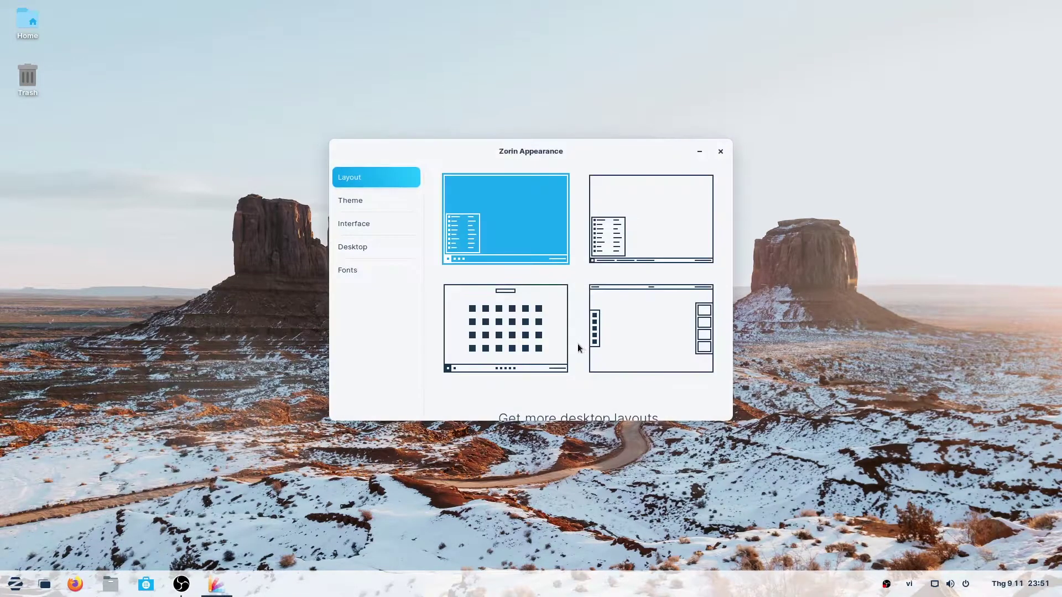
{"action": "left_click", "coordinate": [622, 208]}
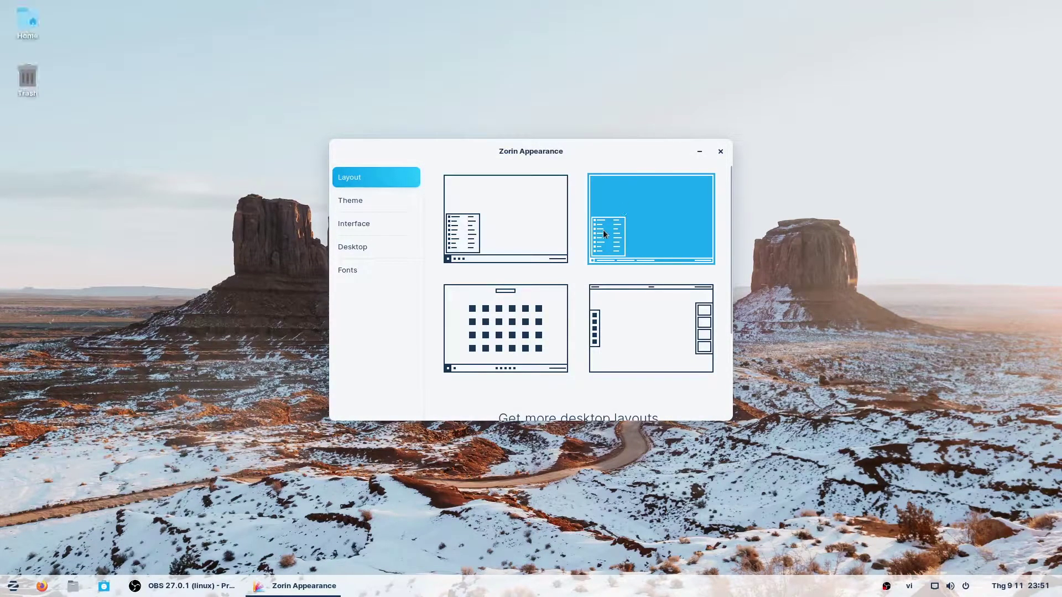
{"action": "left_click", "coordinate": [529, 320]}
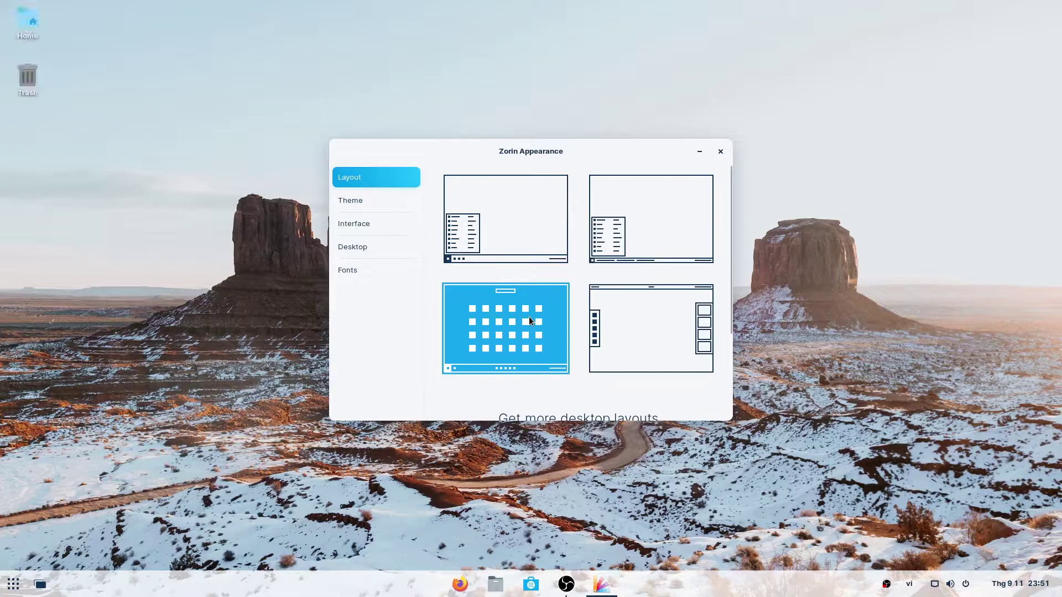
{"action": "left_click", "coordinate": [676, 325]}
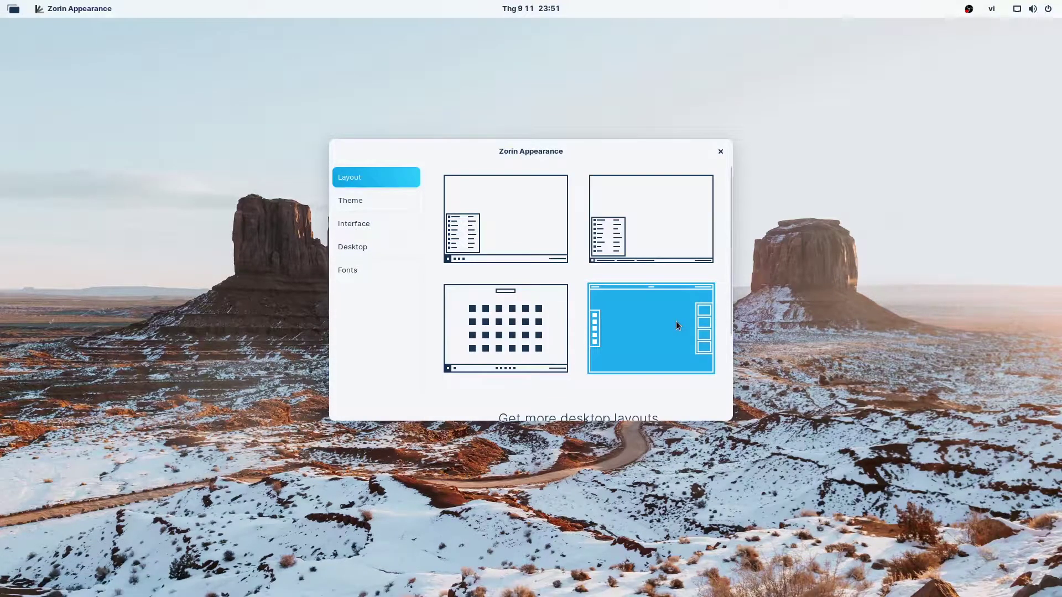
{"action": "left_click", "coordinate": [519, 327]}
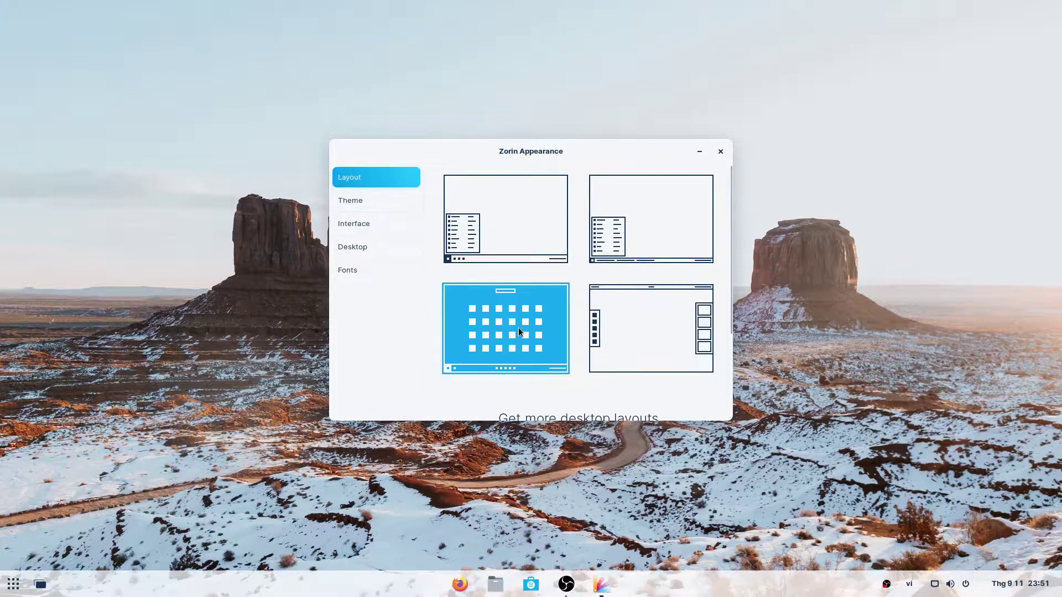
- Review the Theme, Interface and Desktop appearance options, enable Panel Intellihide in the taskbar settings, and close both windows
{"action": "left_click", "coordinate": [369, 200]}
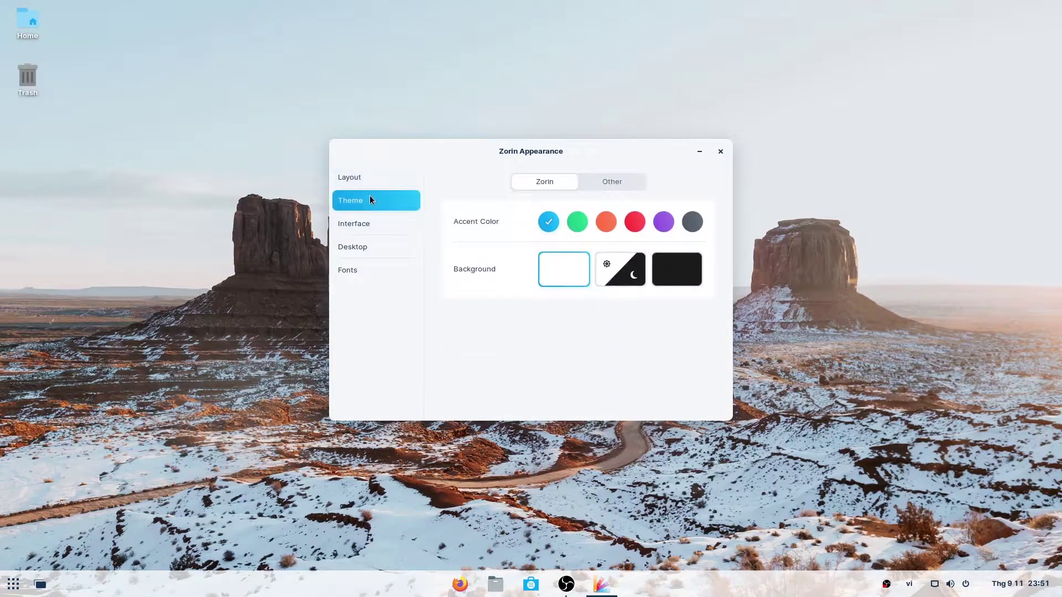
{"action": "left_click", "coordinate": [372, 223]}
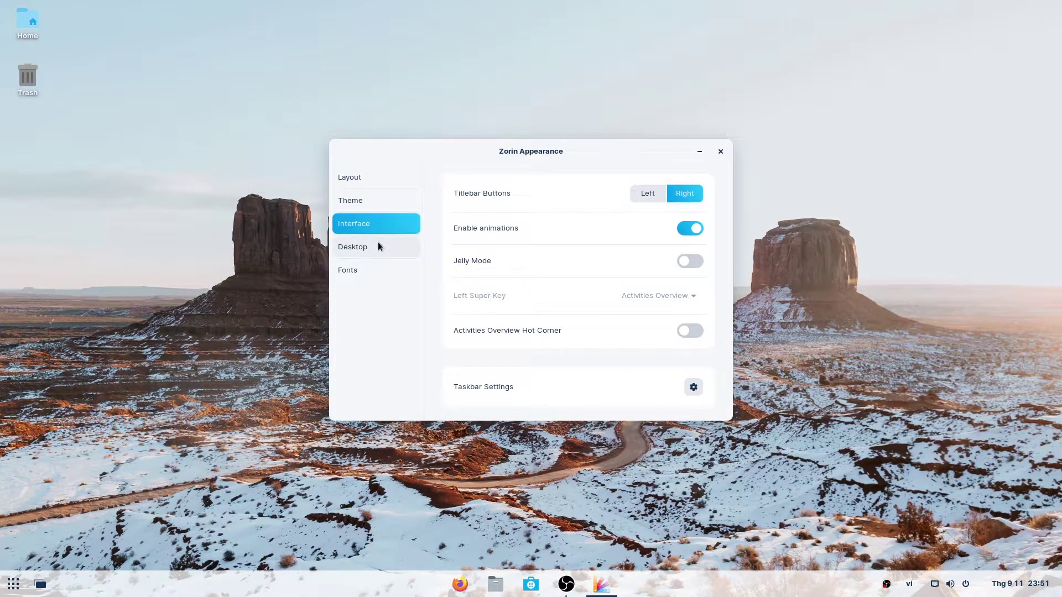
{"action": "left_click", "coordinate": [379, 246]}
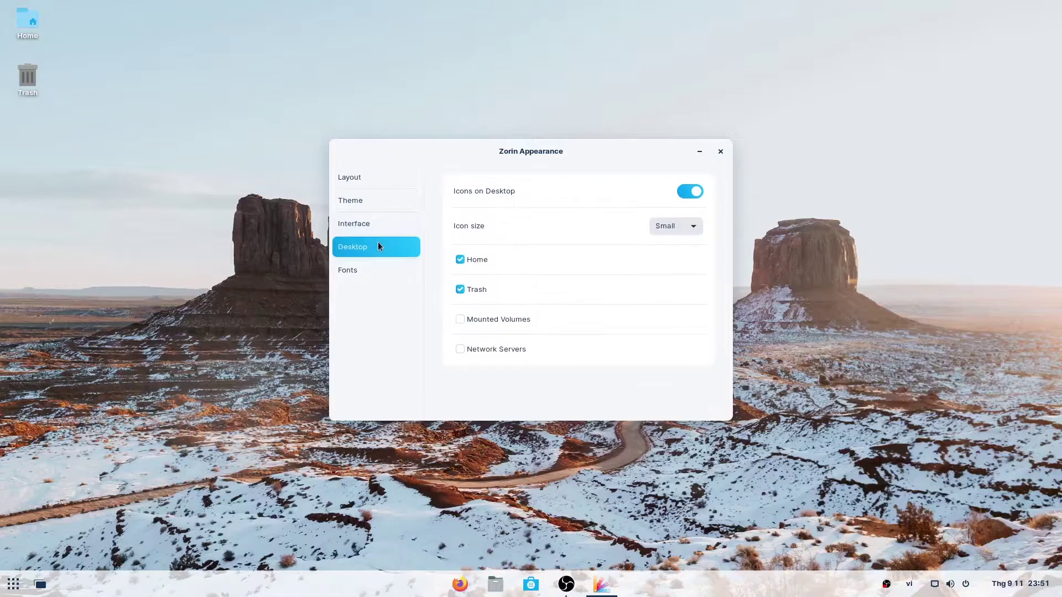
{"action": "left_click", "coordinate": [379, 224]}
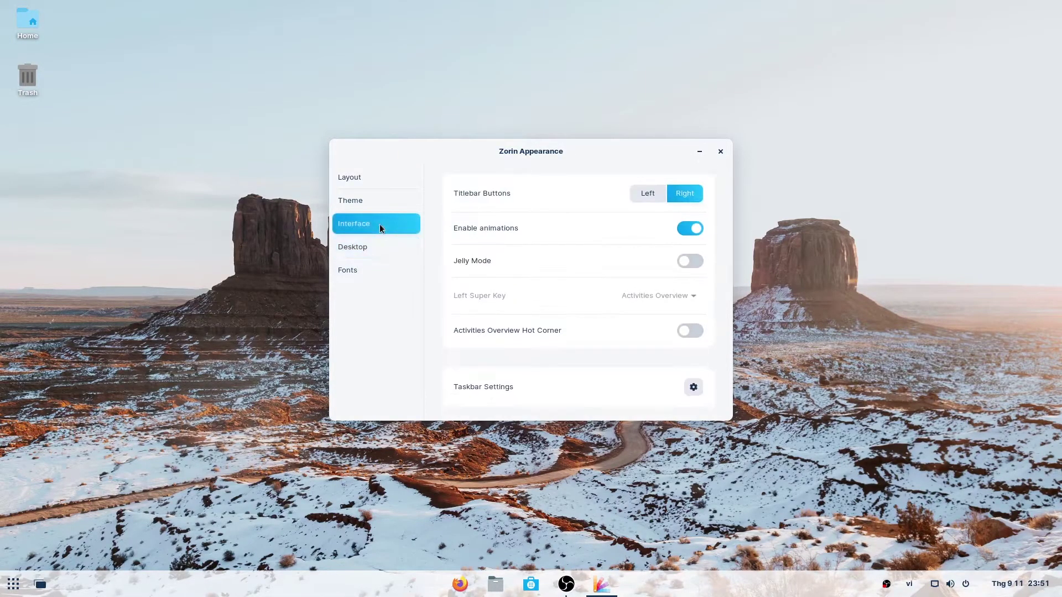
{"action": "left_click", "coordinate": [693, 388]}
{"action": "left_click", "coordinate": [664, 210]}
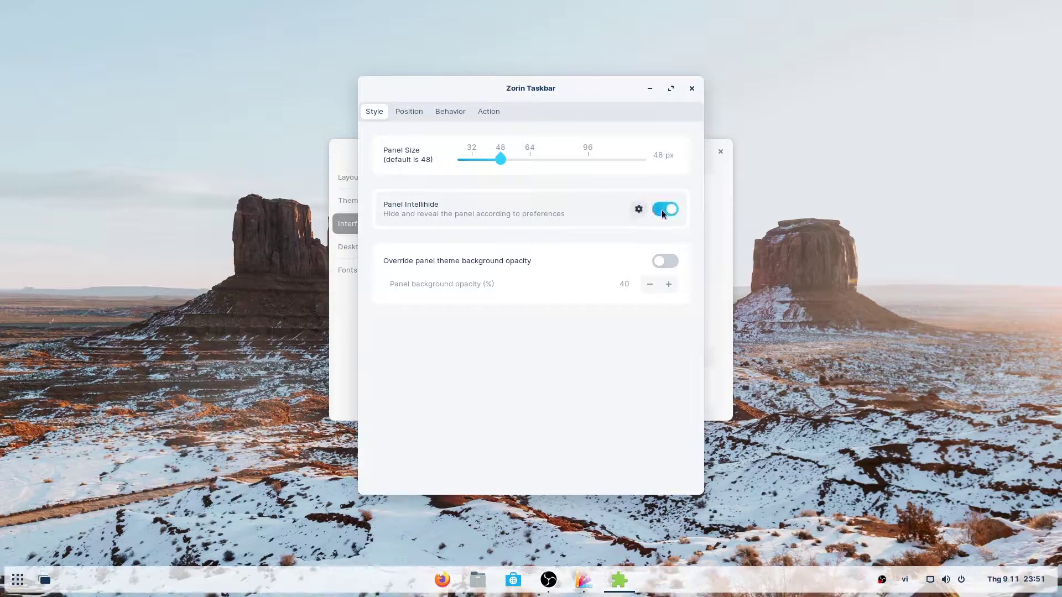
{"action": "left_click", "coordinate": [691, 90]}
{"action": "left_click", "coordinate": [721, 151]}
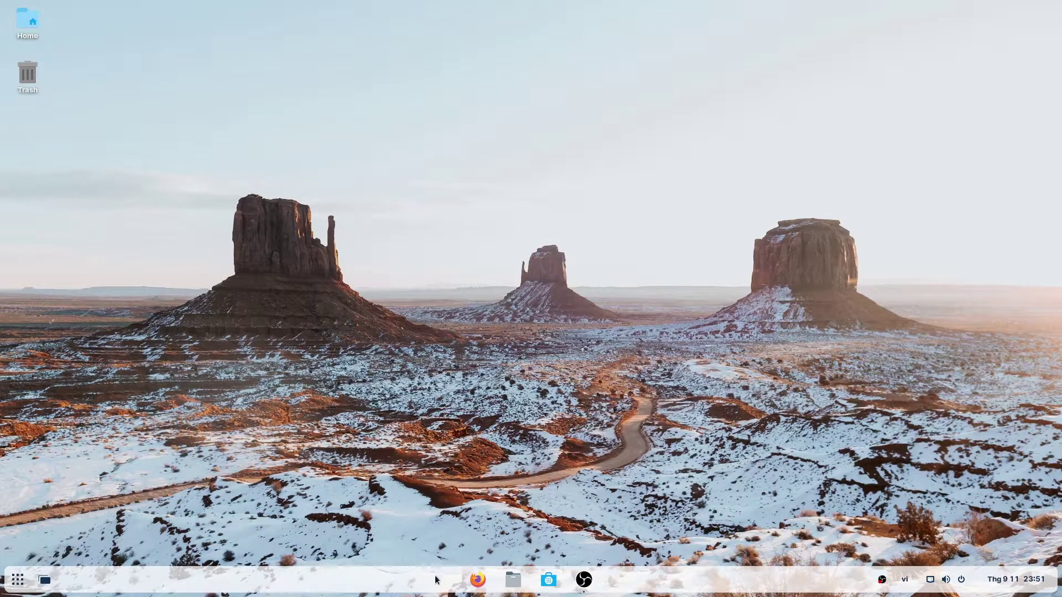
- Open the system Settings from the full-screen app grid and view the Network and Bluetooth pages
{"action": "left_click", "coordinate": [17, 579]}
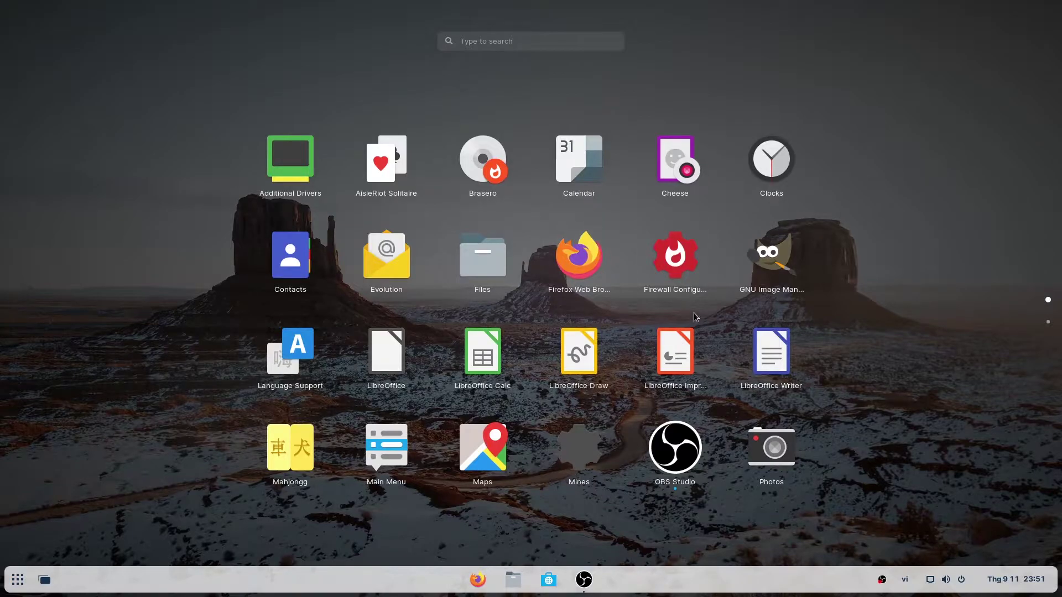
{"action": "scroll", "coordinate": [661, 277], "scroll_direction": "down", "scroll_amount": 1}
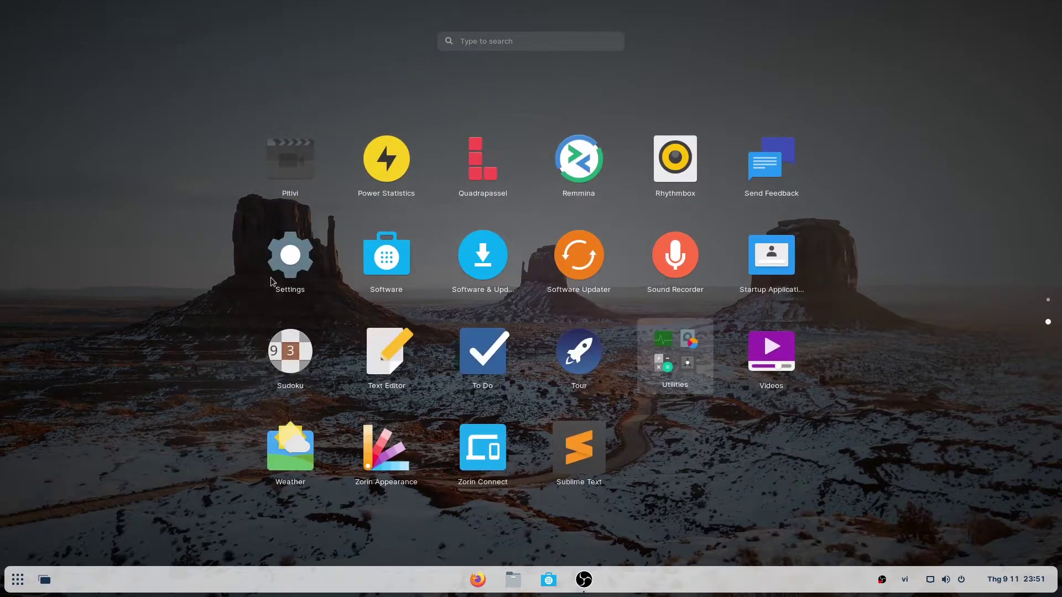
{"action": "left_click", "coordinate": [287, 257]}
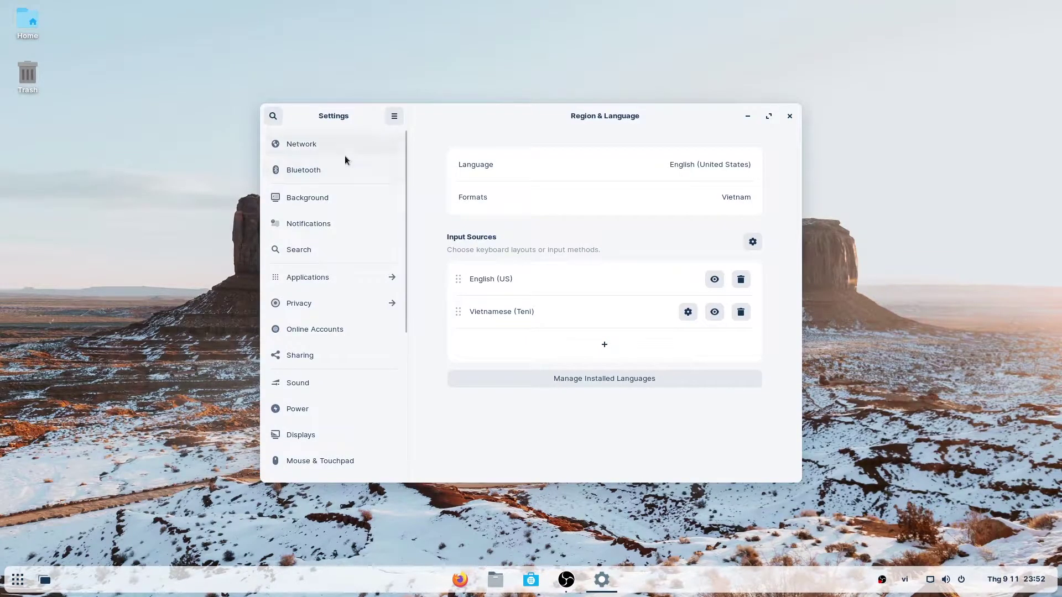
{"action": "left_click", "coordinate": [344, 158]}
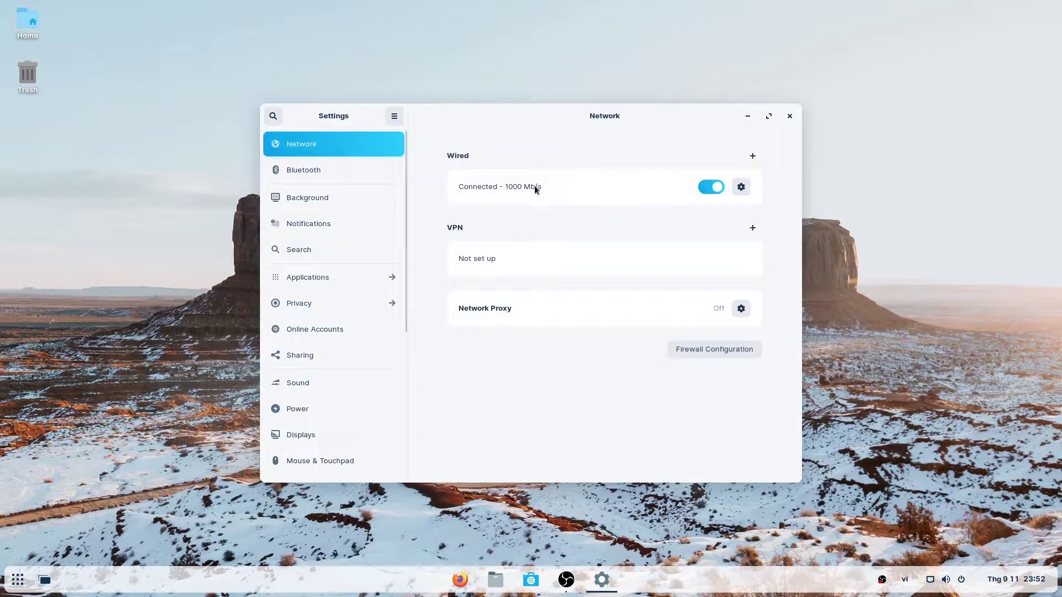
{"action": "left_click", "coordinate": [300, 171]}
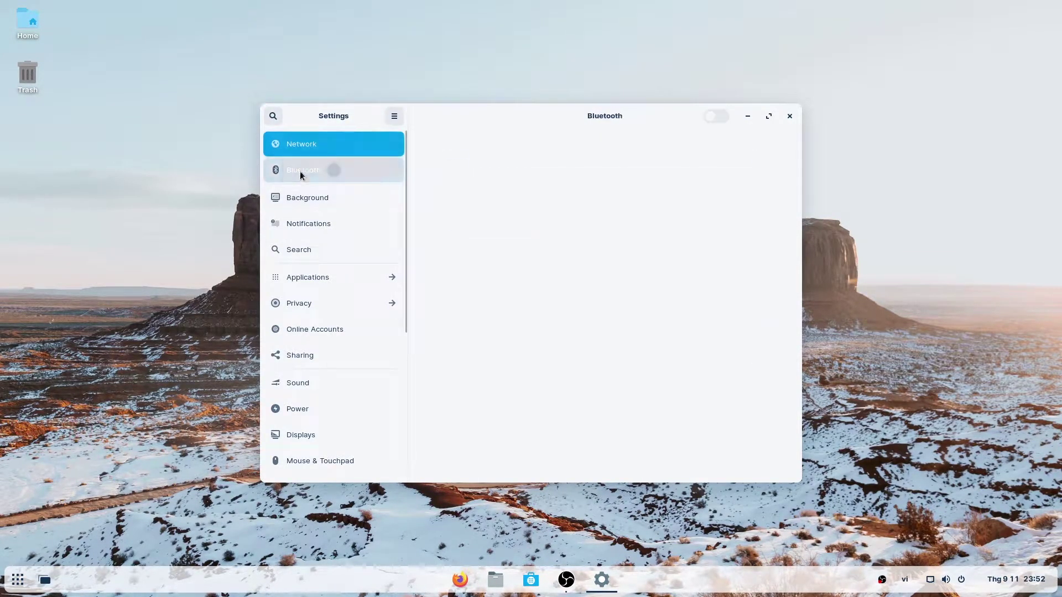
- Try several of the supplied desktop backgrounds and set the picture of palm fronds against blue sky as the wallpaper
{"action": "left_click", "coordinate": [314, 198]}
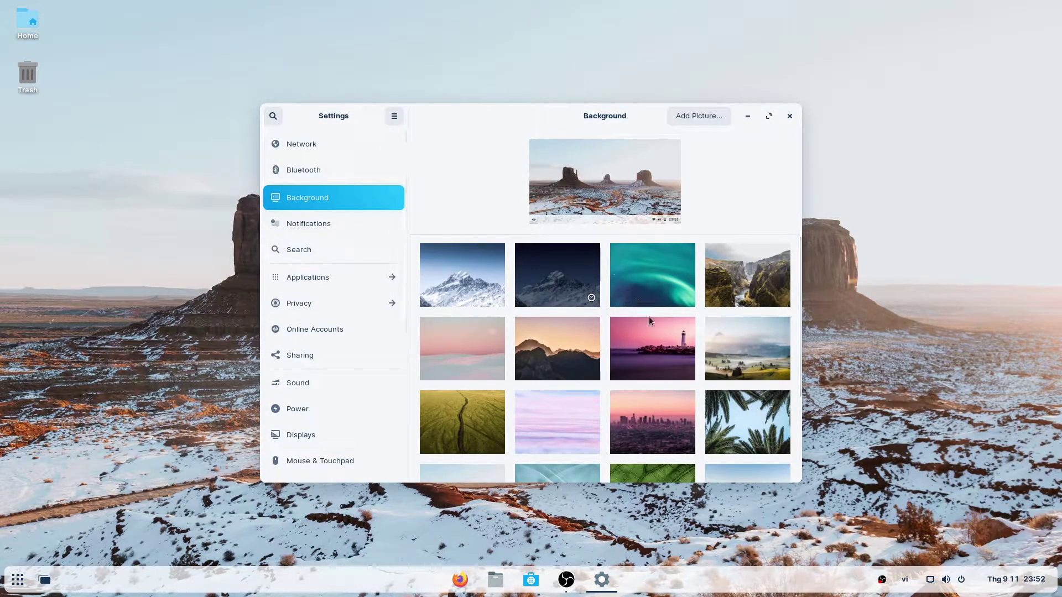
{"action": "left_click", "coordinate": [759, 295]}
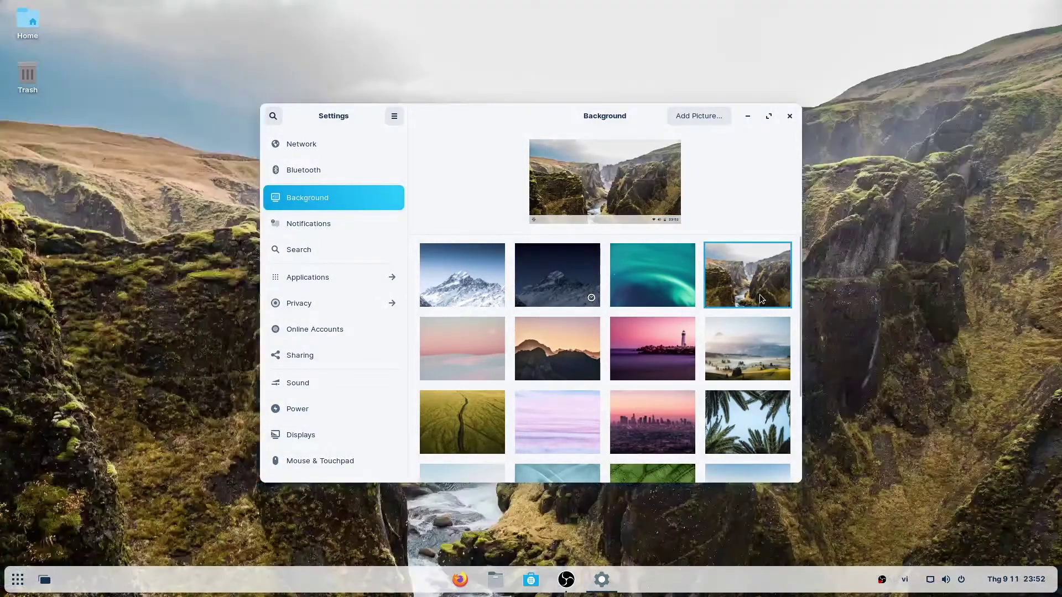
{"action": "left_click", "coordinate": [727, 412]}
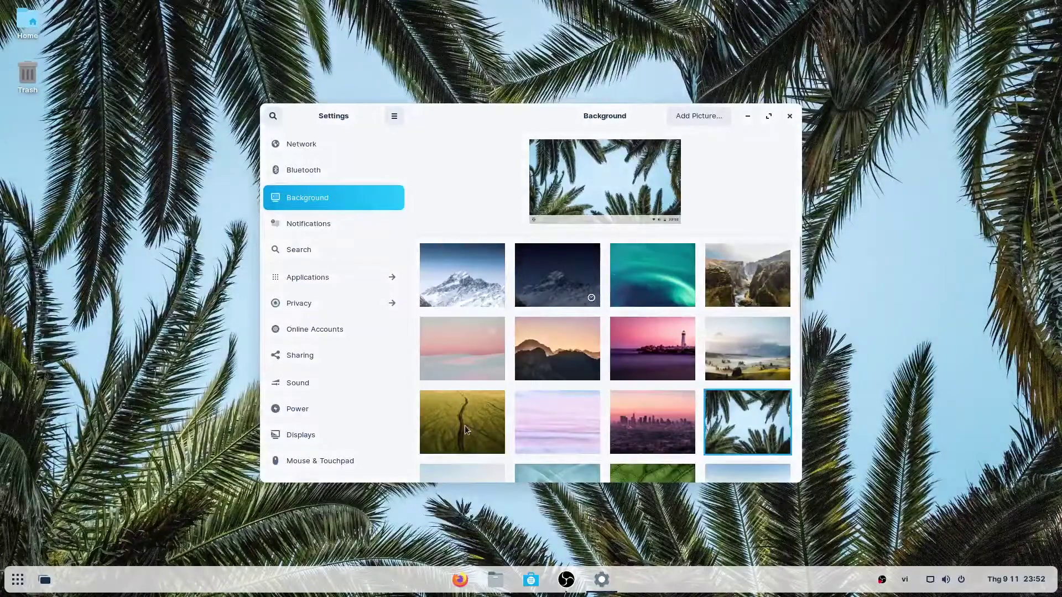
{"action": "scroll", "coordinate": [465, 425], "scroll_direction": "down", "scroll_amount": 3}
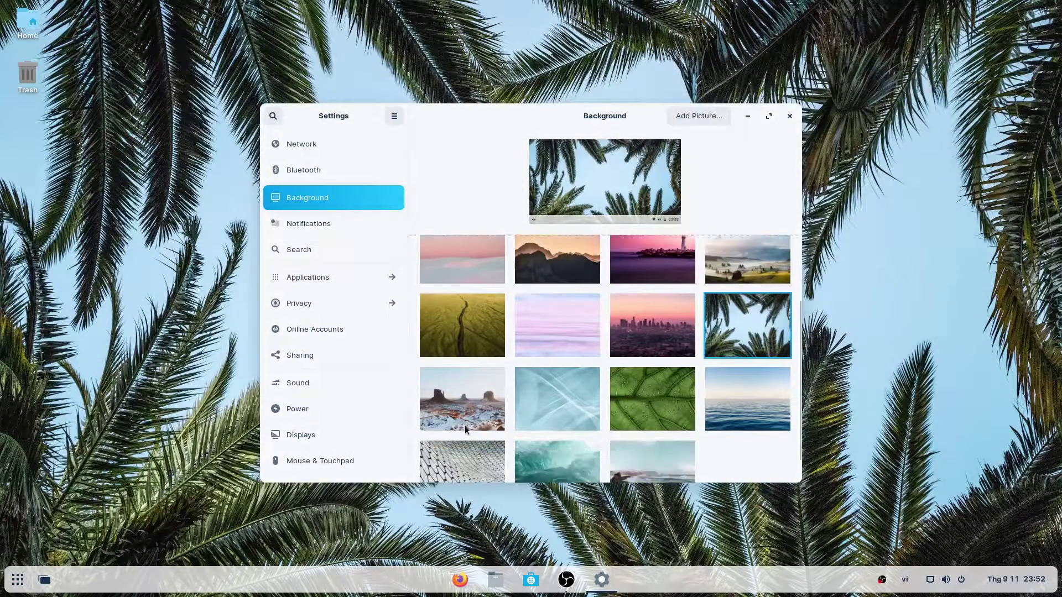
{"action": "scroll", "coordinate": [465, 426], "scroll_direction": "down", "scroll_amount": 1}
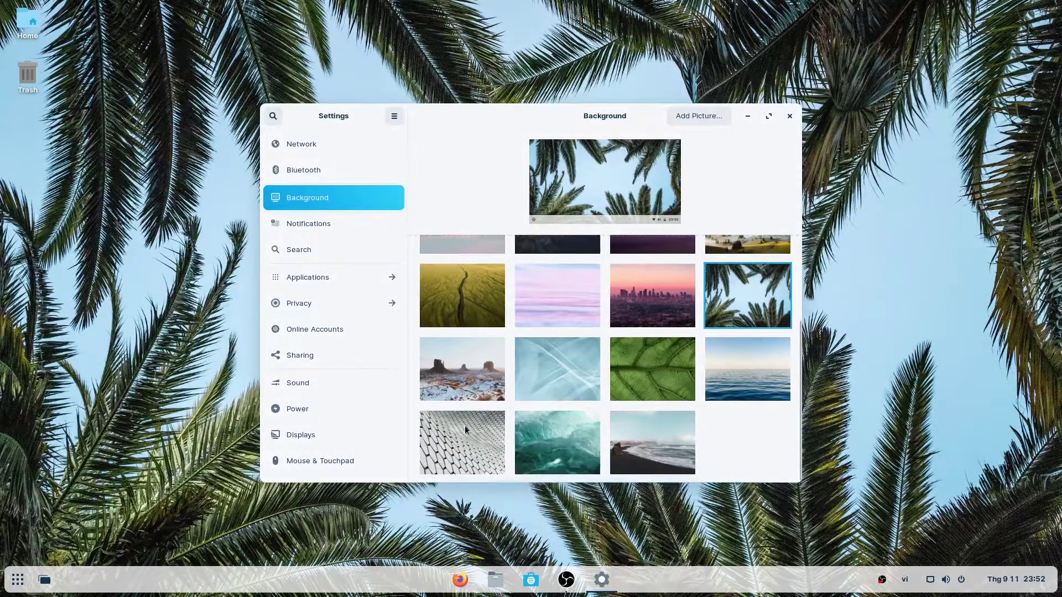
{"action": "left_click", "coordinate": [577, 438]}
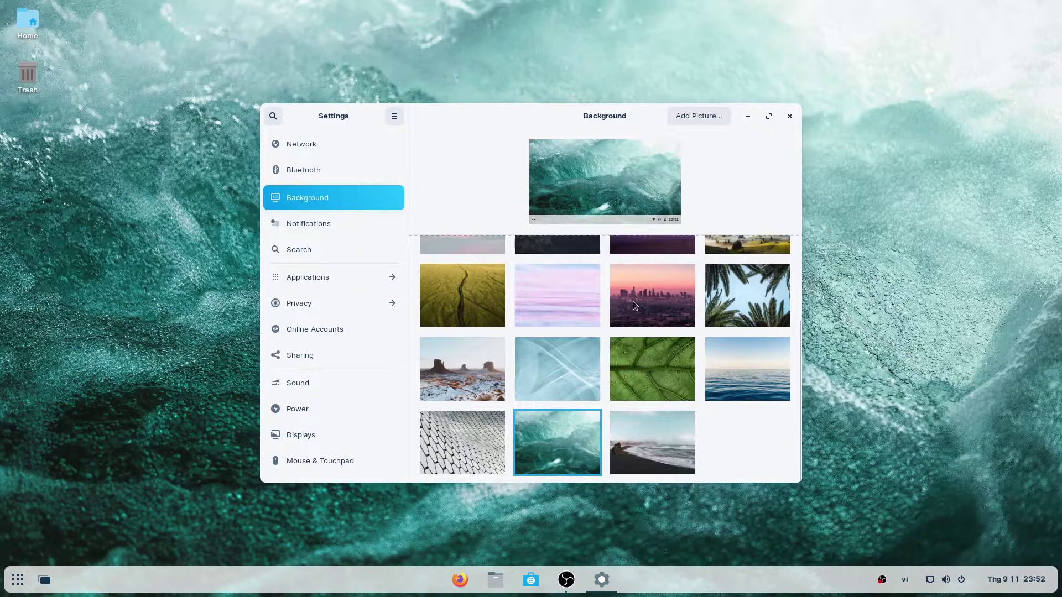
{"action": "left_click", "coordinate": [435, 302]}
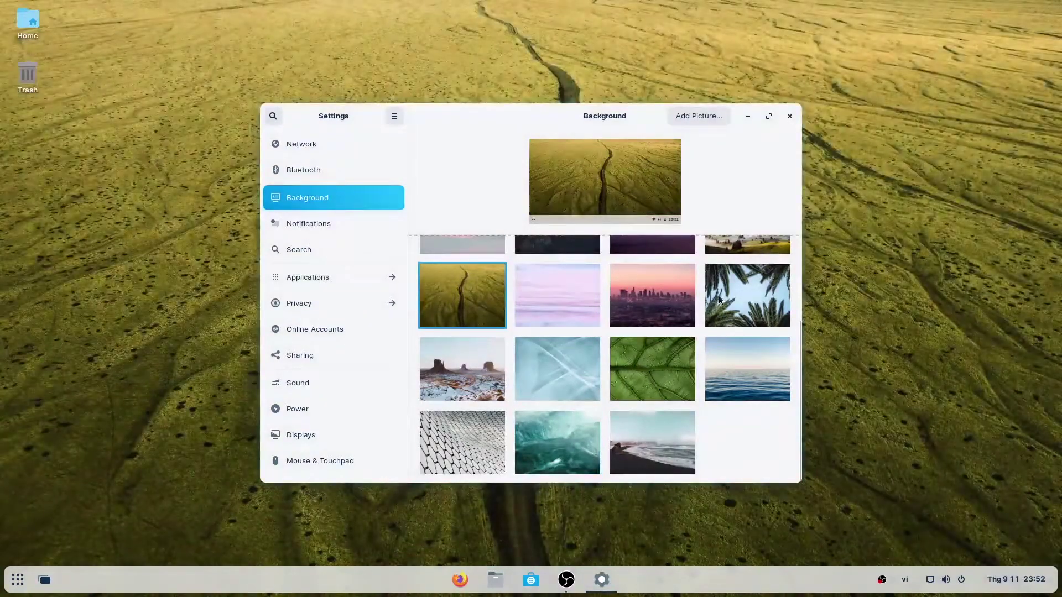
{"action": "left_click", "coordinate": [719, 299]}
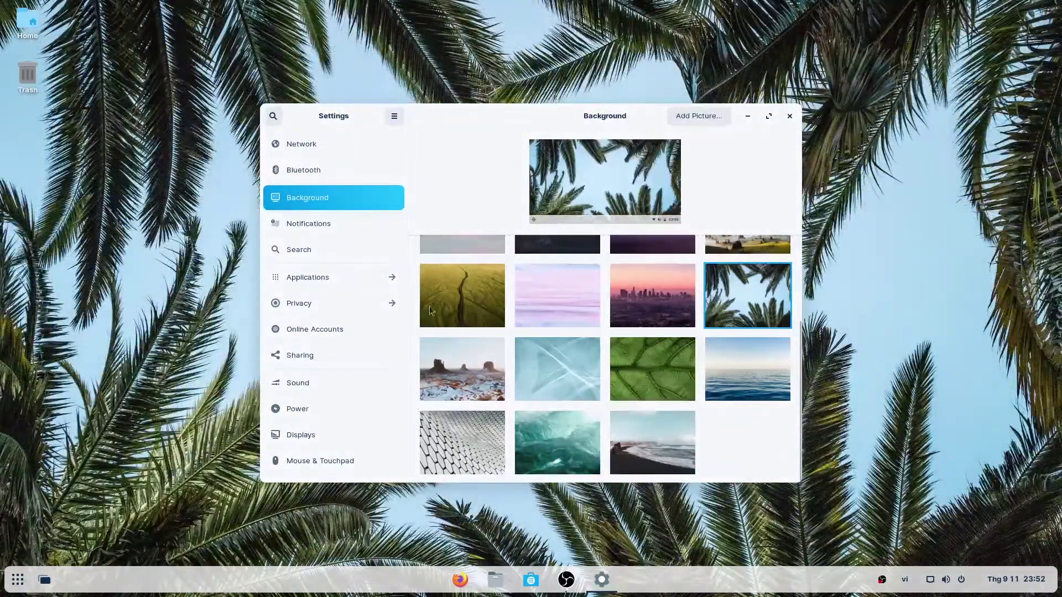
- View the Notifications, Applications and Privacy settings, and return to the main settings list
{"action": "left_click", "coordinate": [373, 224]}
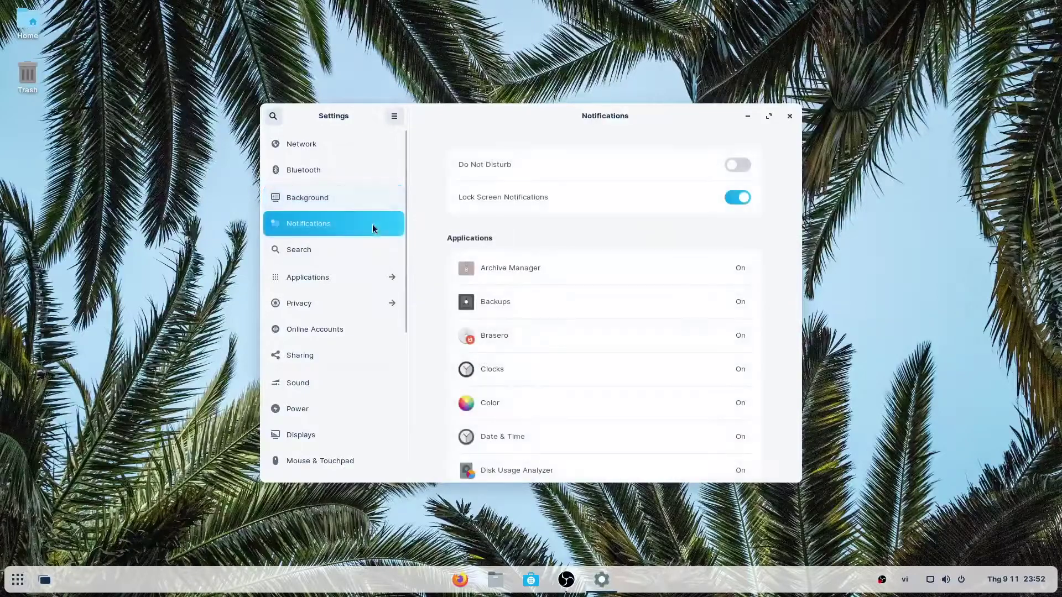
{"action": "left_click", "coordinate": [368, 277]}
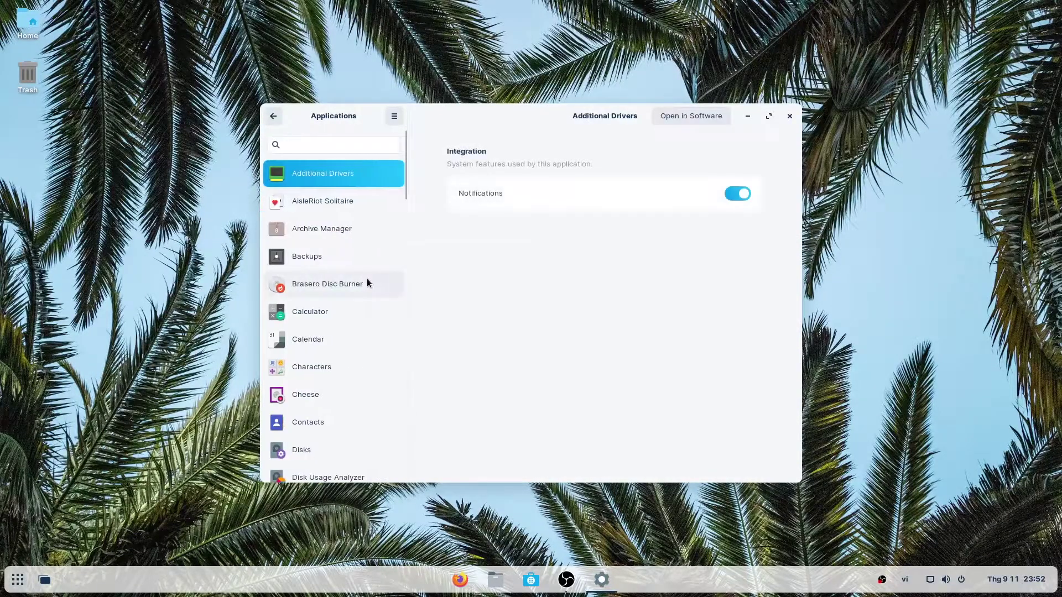
{"action": "left_click", "coordinate": [270, 118]}
{"action": "left_click", "coordinate": [339, 308]}
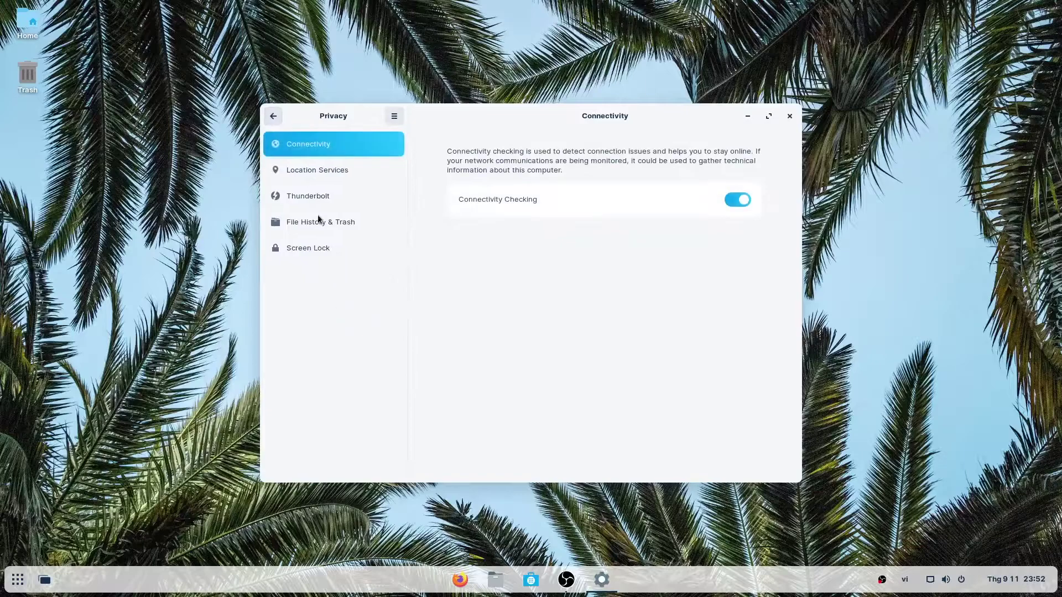
{"action": "left_click", "coordinate": [272, 118]}
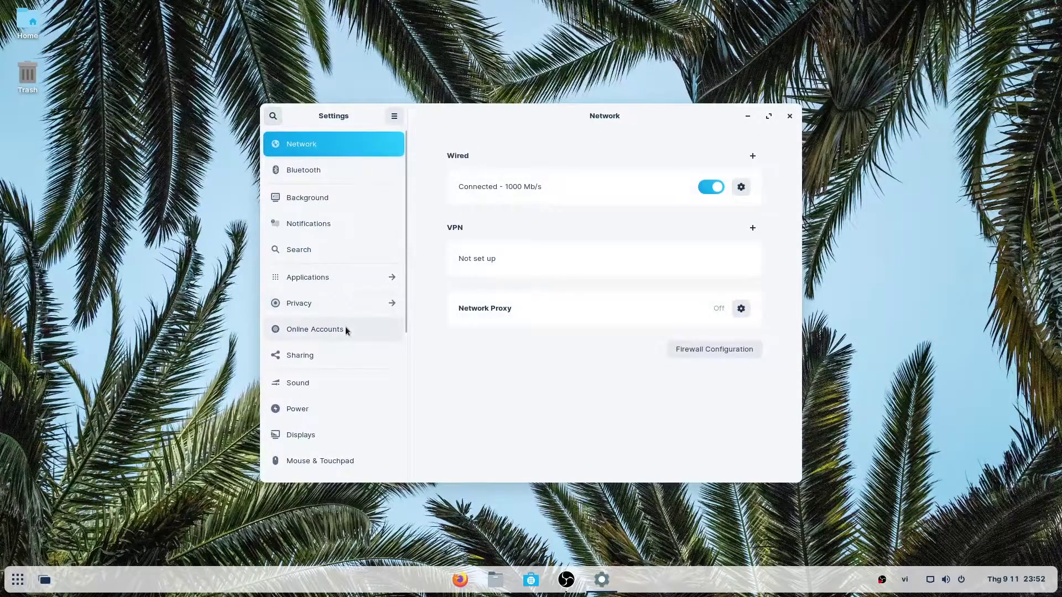
- View the Sound, Power, Displays and Mouse & Touchpad settings, including the sound output and input options
{"action": "left_click", "coordinate": [343, 383]}
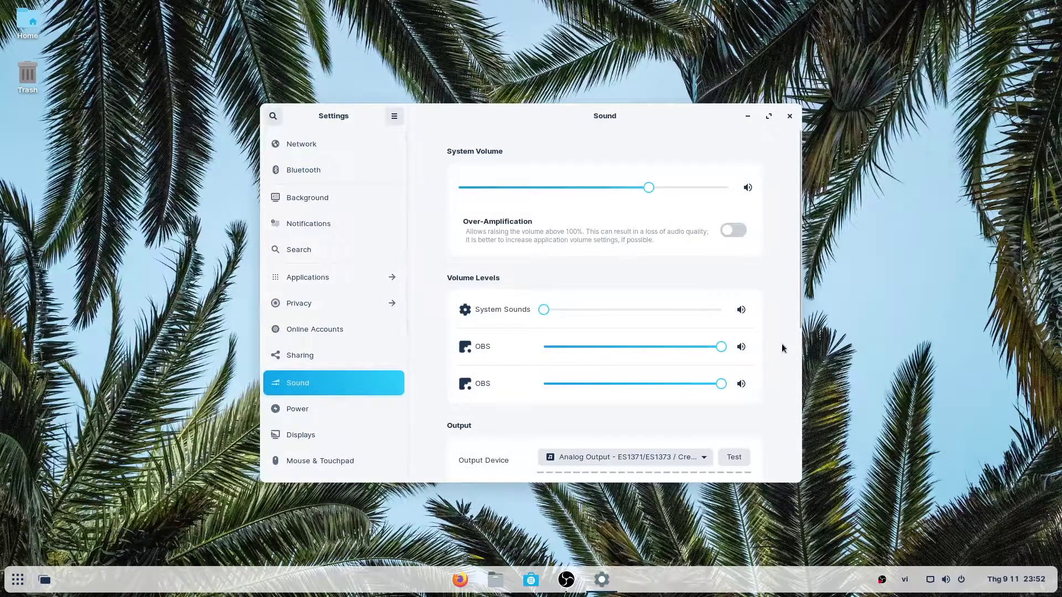
{"action": "scroll", "coordinate": [782, 345], "scroll_direction": "down", "scroll_amount": 5}
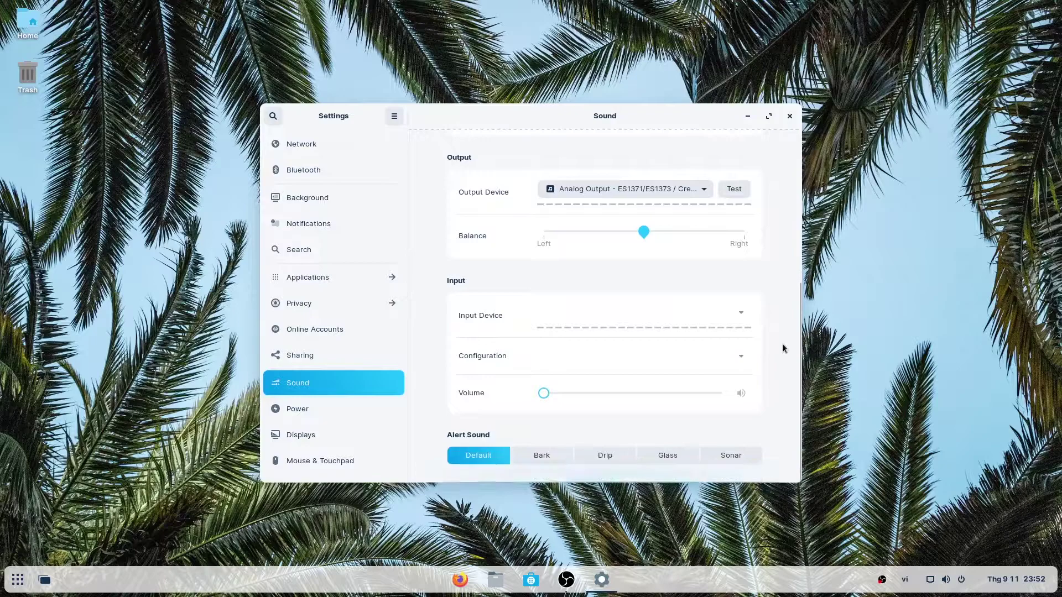
{"action": "left_click", "coordinate": [301, 410]}
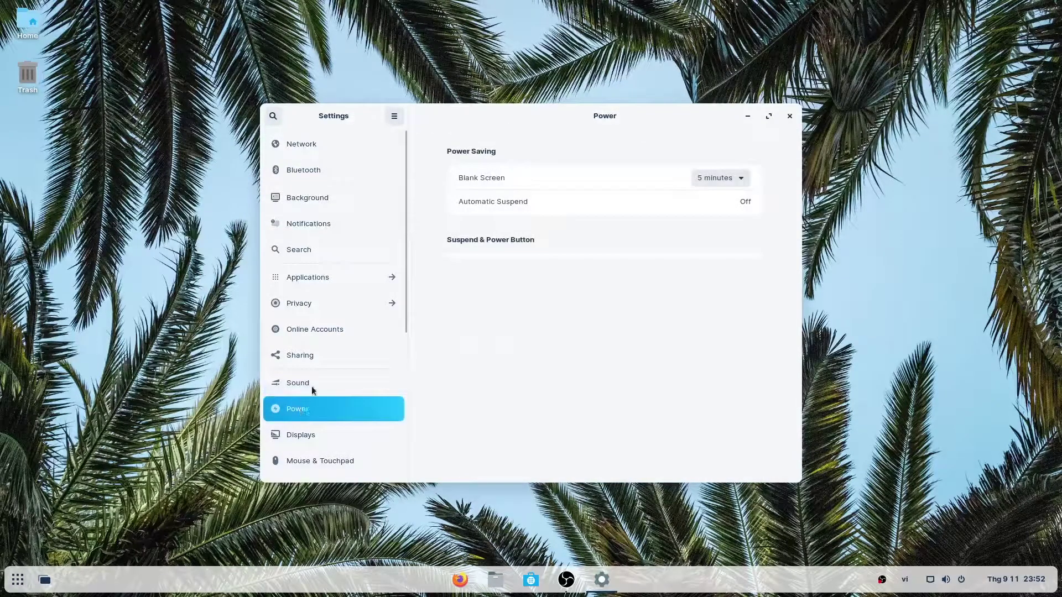
{"action": "scroll", "coordinate": [313, 382], "scroll_direction": "down", "scroll_amount": 6}
{"action": "left_click", "coordinate": [362, 274]}
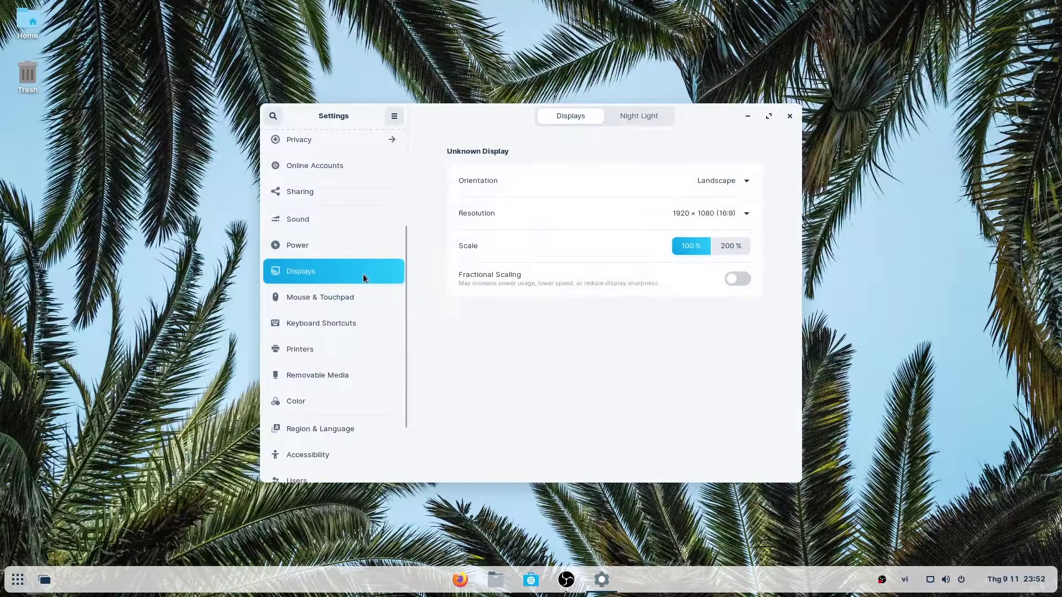
{"action": "left_click", "coordinate": [349, 297]}
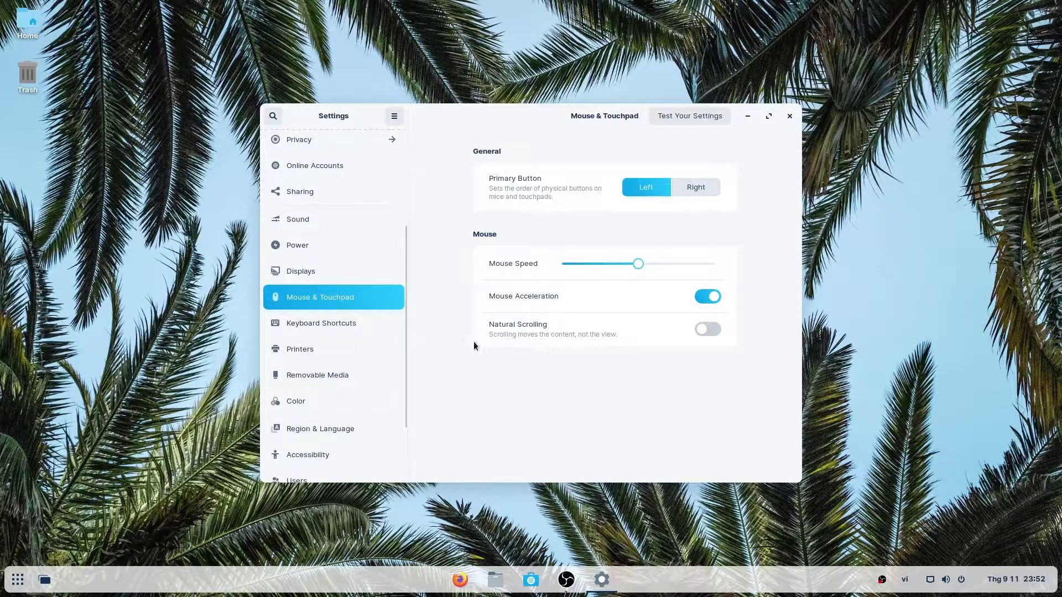
- View the Keyboard Shortcuts, Printers, Removable Media and Color settings
{"action": "left_click", "coordinate": [372, 326]}
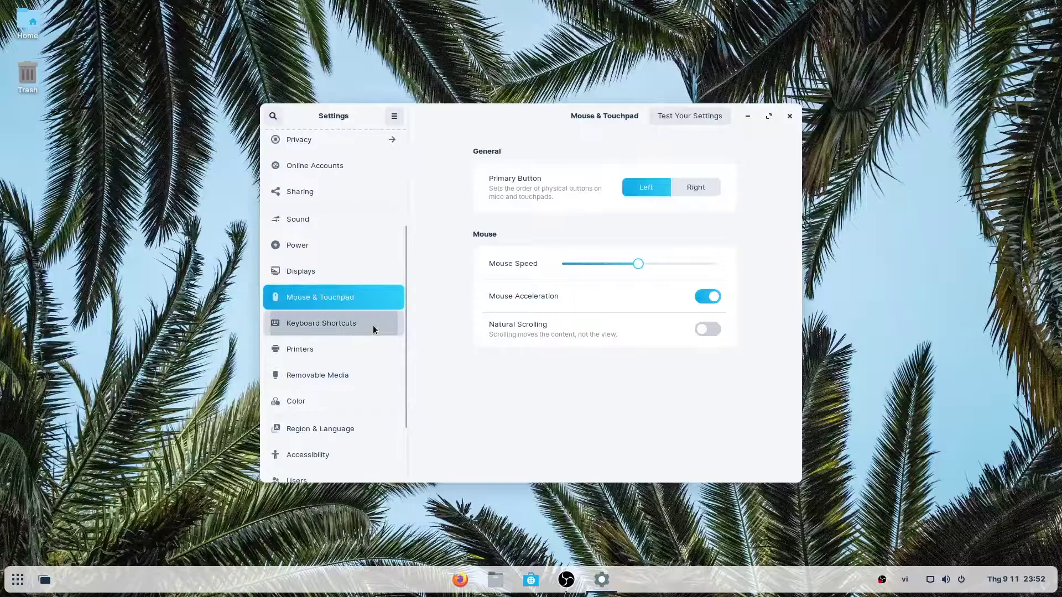
{"action": "scroll", "coordinate": [373, 325], "scroll_direction": "down", "scroll_amount": 1}
{"action": "left_click", "coordinate": [366, 314]}
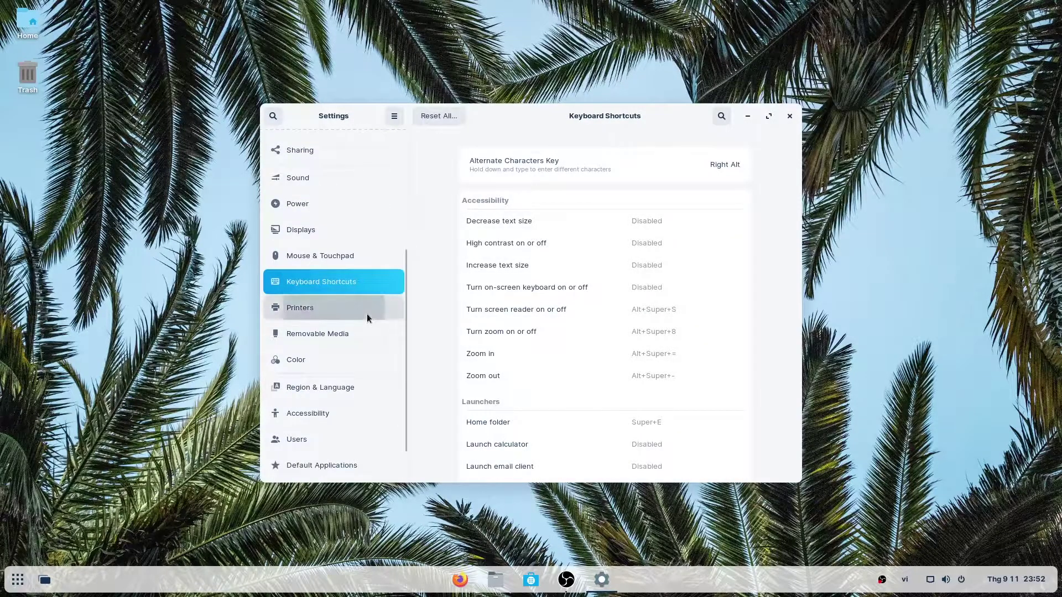
{"action": "left_click", "coordinate": [363, 334]}
{"action": "scroll", "coordinate": [361, 335], "scroll_direction": "down", "scroll_amount": 1}
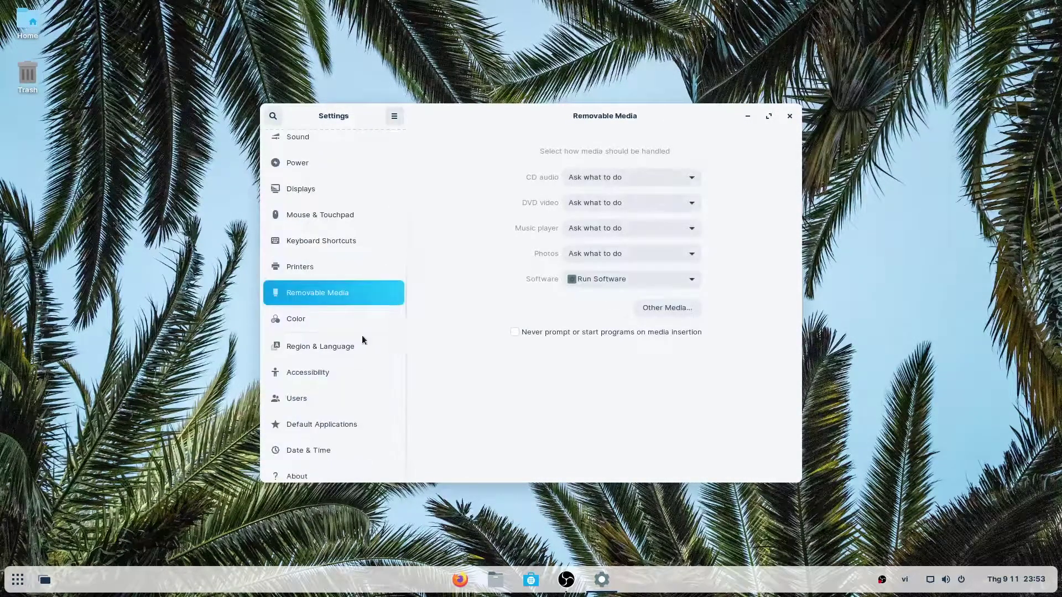
{"action": "left_click", "coordinate": [361, 320]}
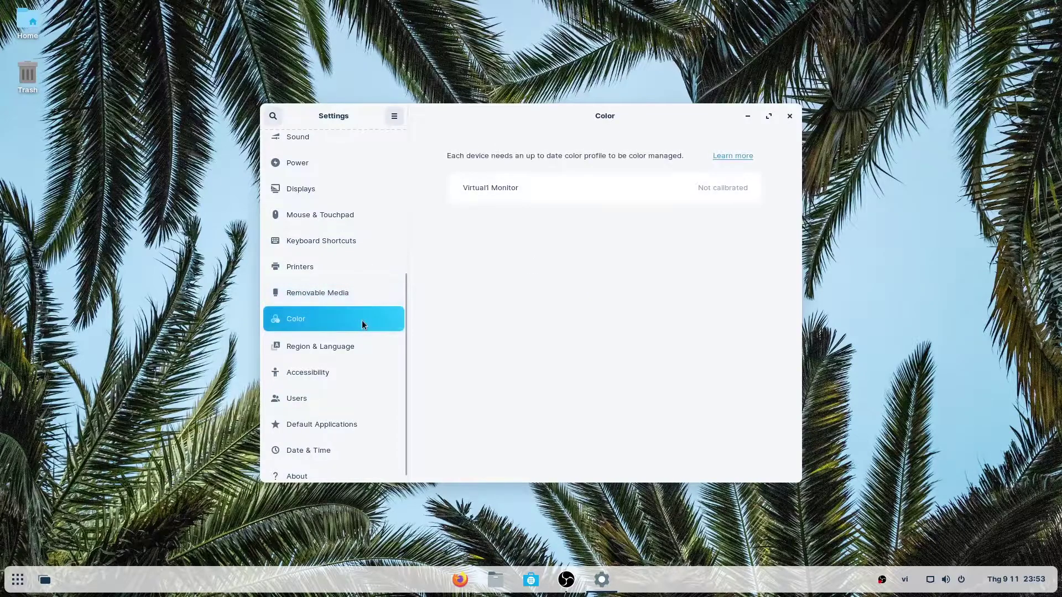
- View the Region & Language, Accessibility, Users, Default Applications and Date & Time settings
{"action": "scroll", "coordinate": [362, 320], "scroll_direction": "down", "scroll_amount": 1}
{"action": "left_click", "coordinate": [351, 348]}
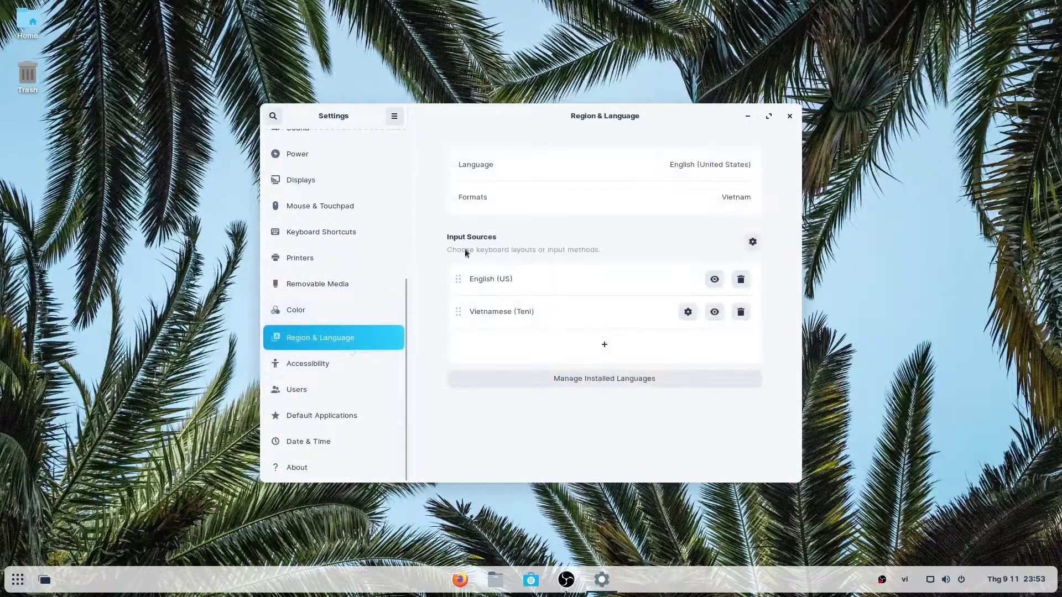
{"action": "left_click", "coordinate": [354, 363]}
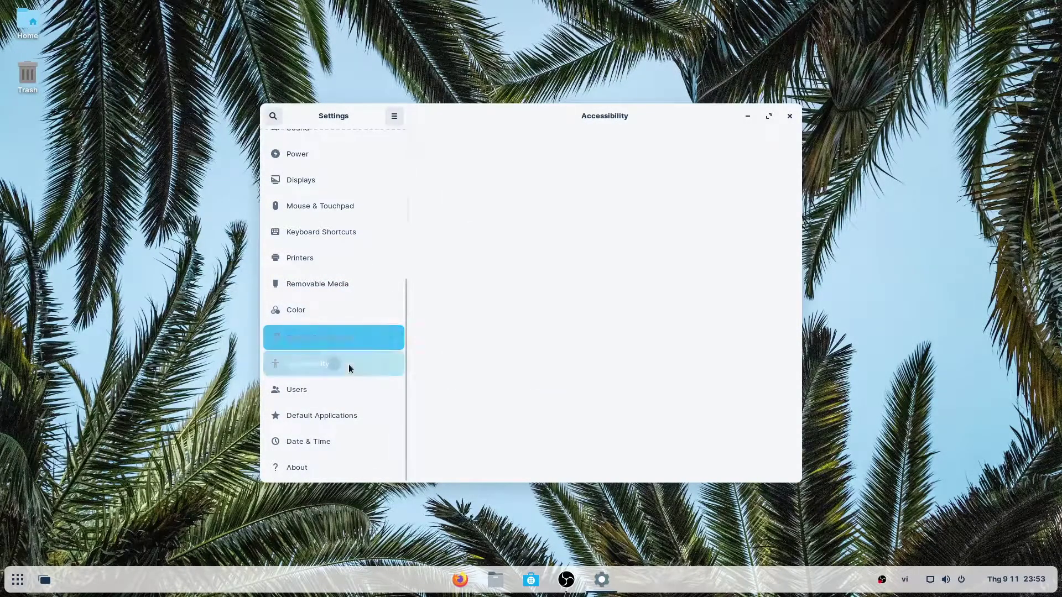
{"action": "left_click", "coordinate": [338, 393]}
{"action": "left_click", "coordinate": [341, 416]}
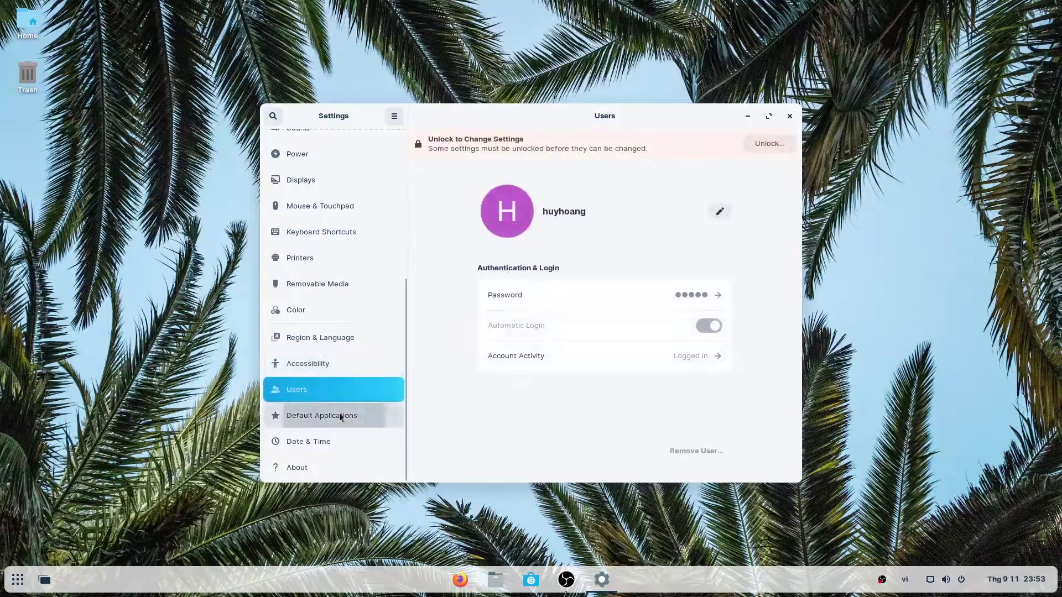
{"action": "left_click", "coordinate": [327, 443]}
- Review the hardware and operating system details on the About page, and close Settings
{"action": "left_click", "coordinate": [328, 465]}
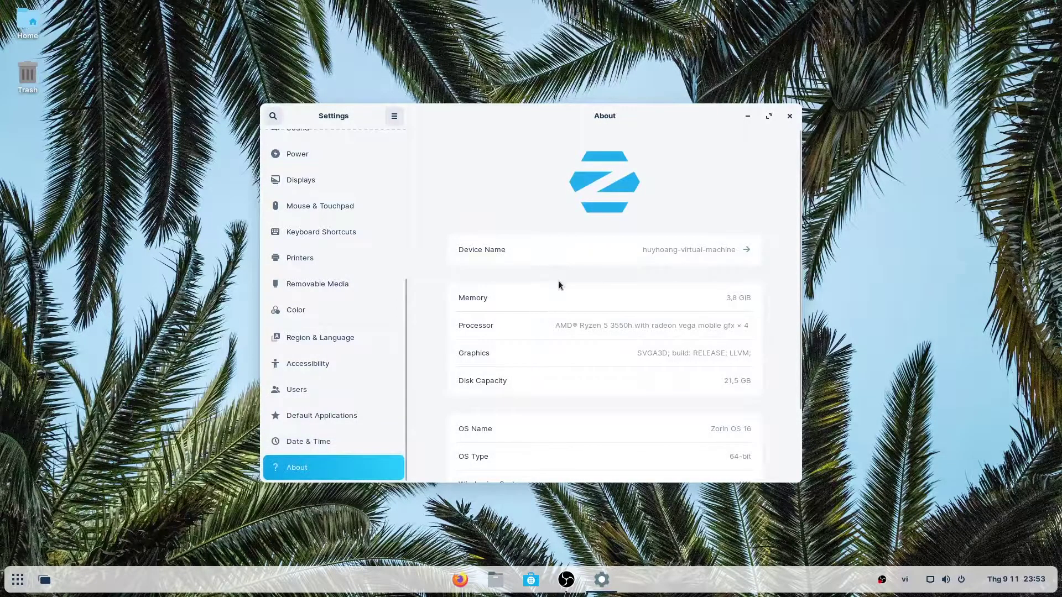
{"action": "scroll", "coordinate": [771, 382], "scroll_direction": "down", "scroll_amount": 3}
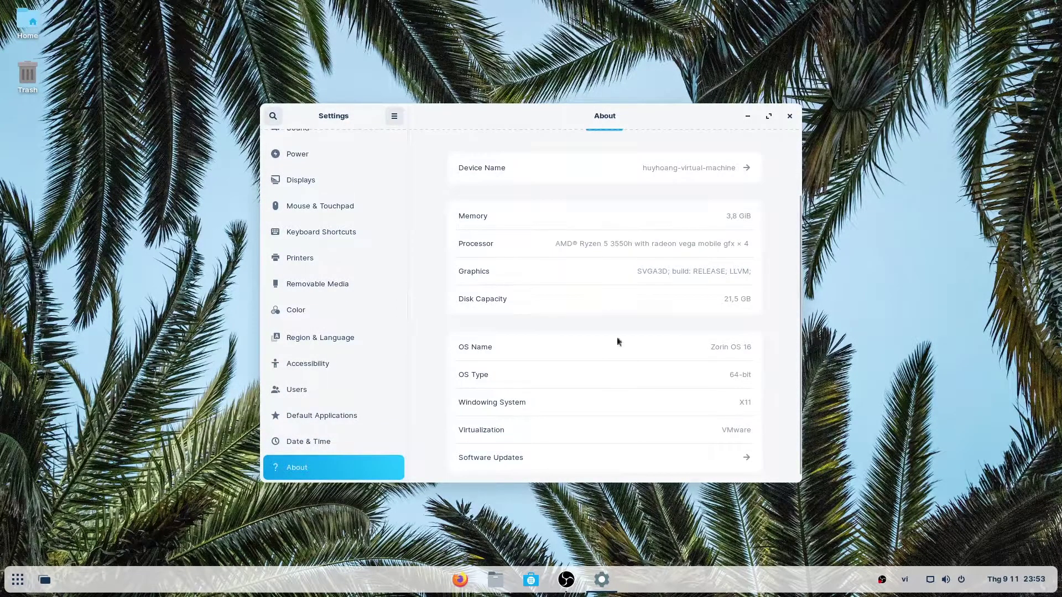
{"action": "left_click", "coordinate": [790, 117]}
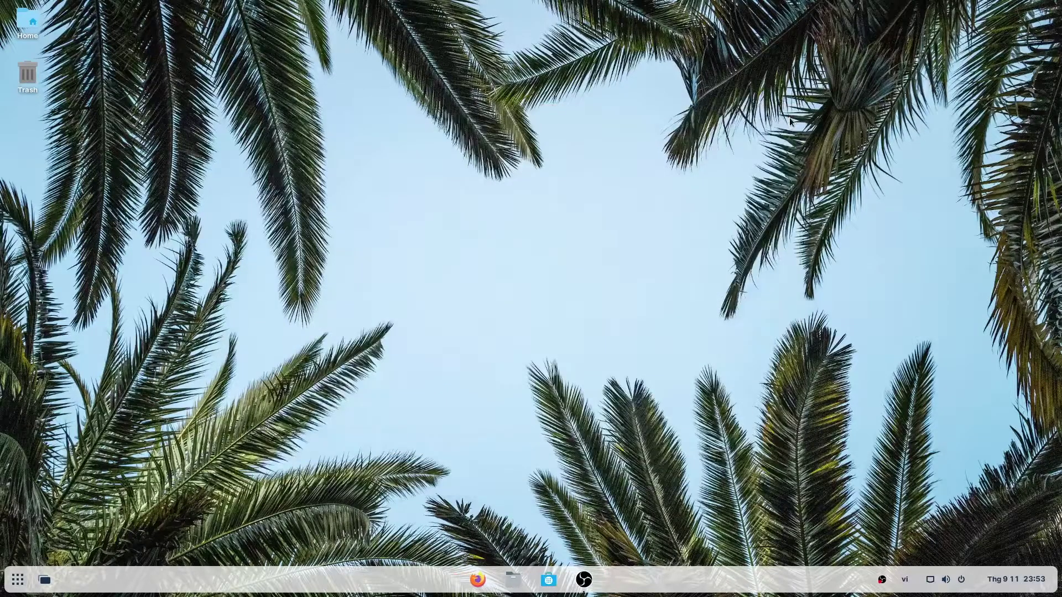
- Open Clocks from the full-screen app grid, view its Alarms, Stopwatch and Timer pages, and close it
{"action": "left_click", "coordinate": [19, 581]}
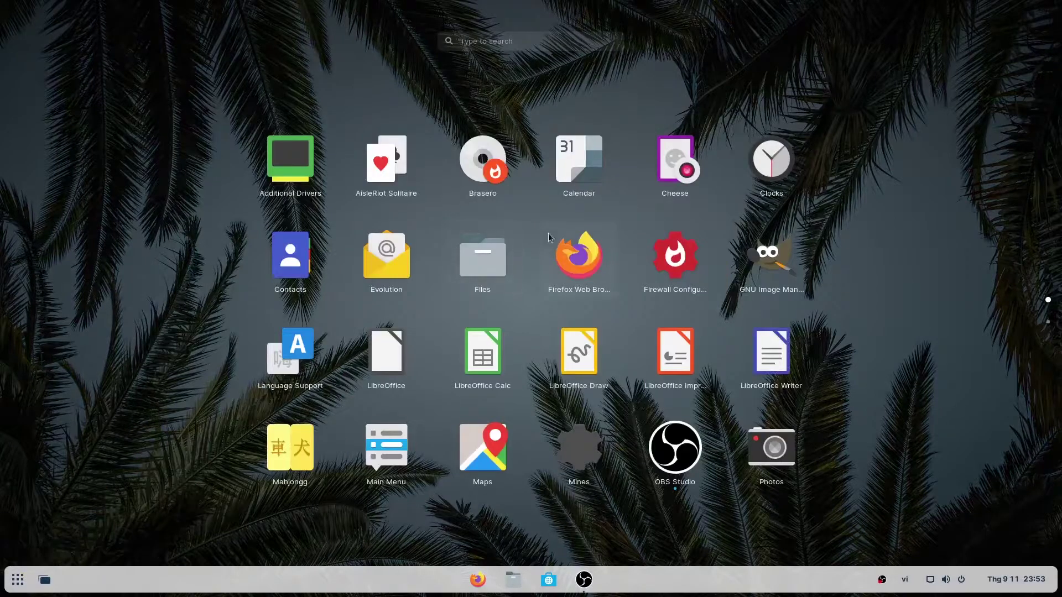
{"action": "left_click", "coordinate": [765, 186]}
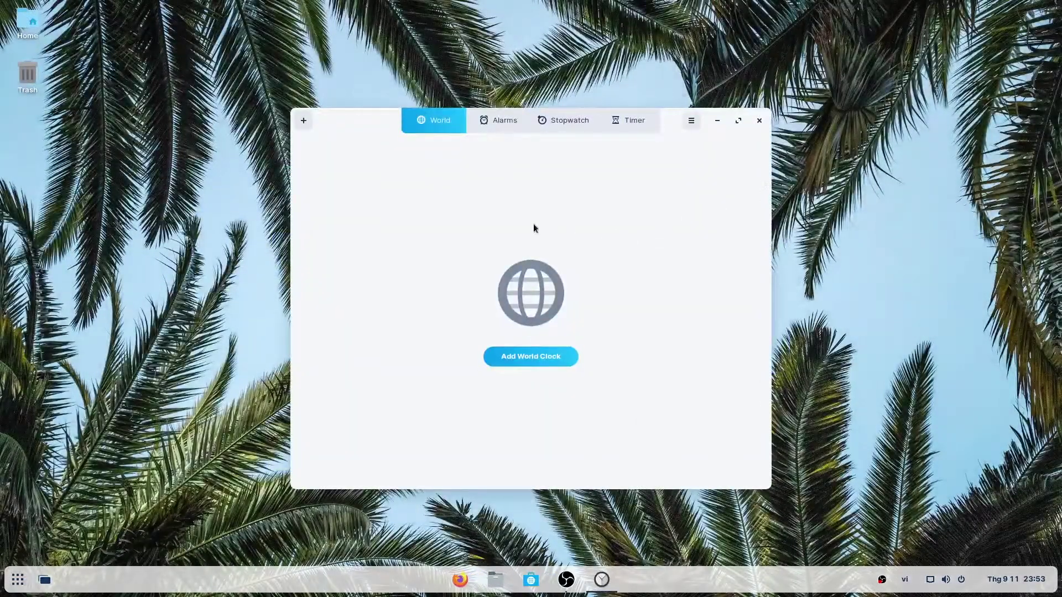
{"action": "left_click", "coordinate": [480, 121]}
{"action": "left_click", "coordinate": [557, 120]}
{"action": "left_click", "coordinate": [629, 121]}
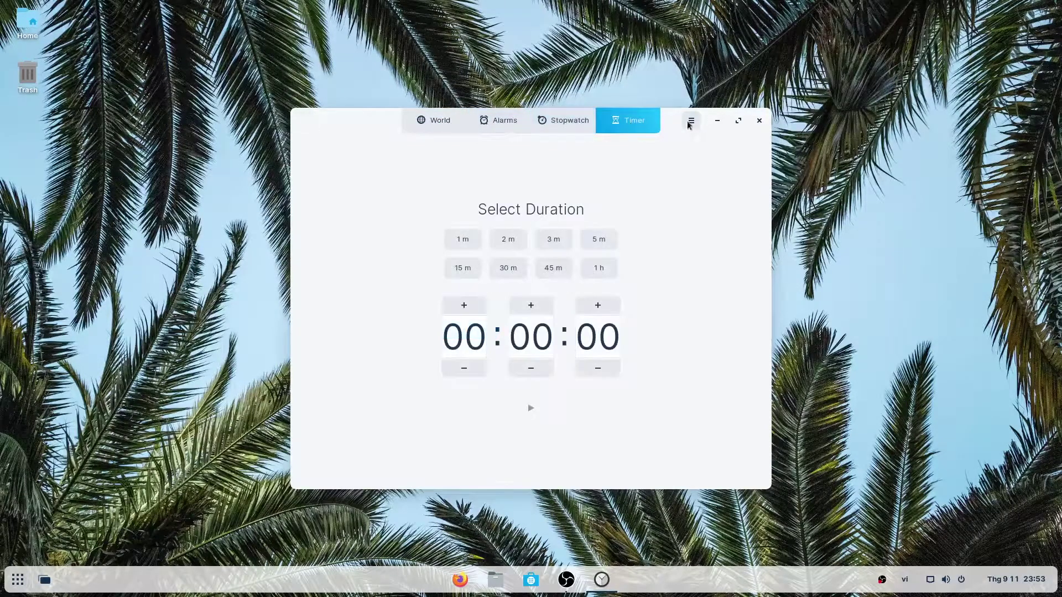
{"action": "left_click", "coordinate": [759, 120]}
- Open the calendar and notification panel, dismiss the sublime-text installation notification, and close the panel
{"action": "left_click", "coordinate": [1016, 580]}
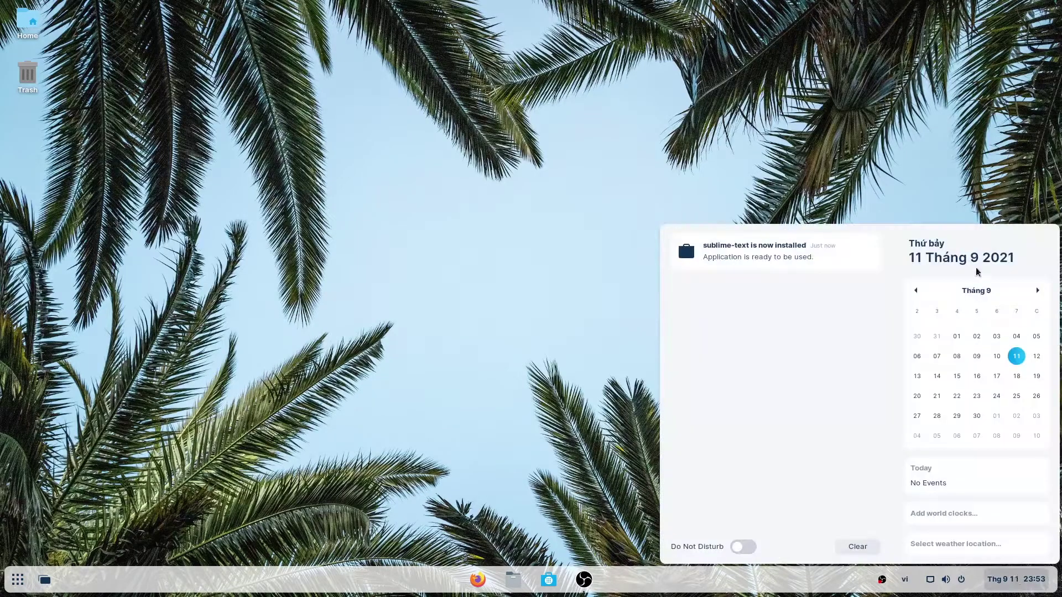
{"action": "left_click", "coordinate": [868, 245]}
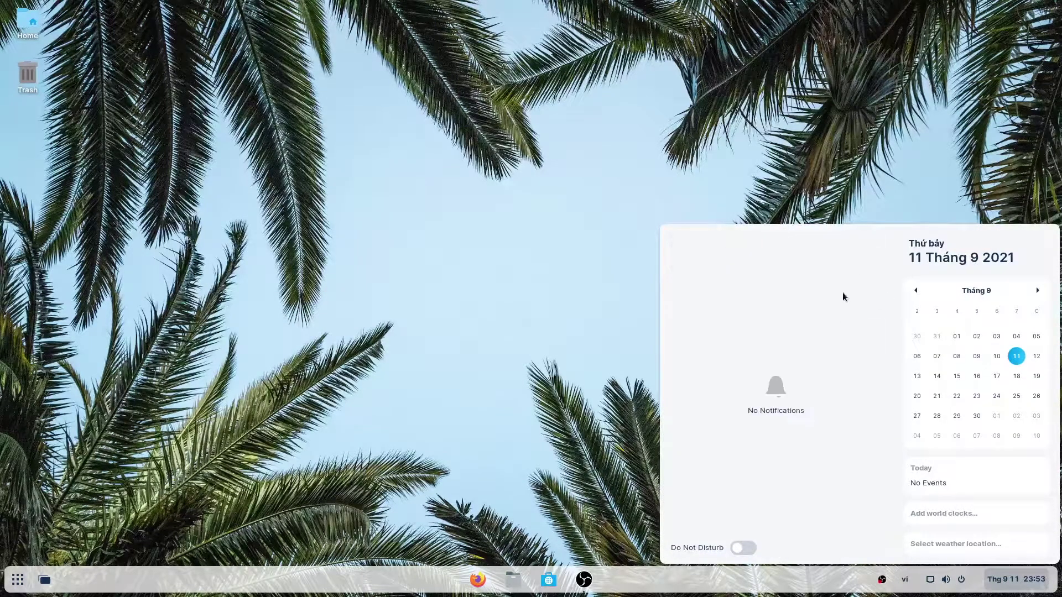
{"action": "left_click", "coordinate": [506, 395]}
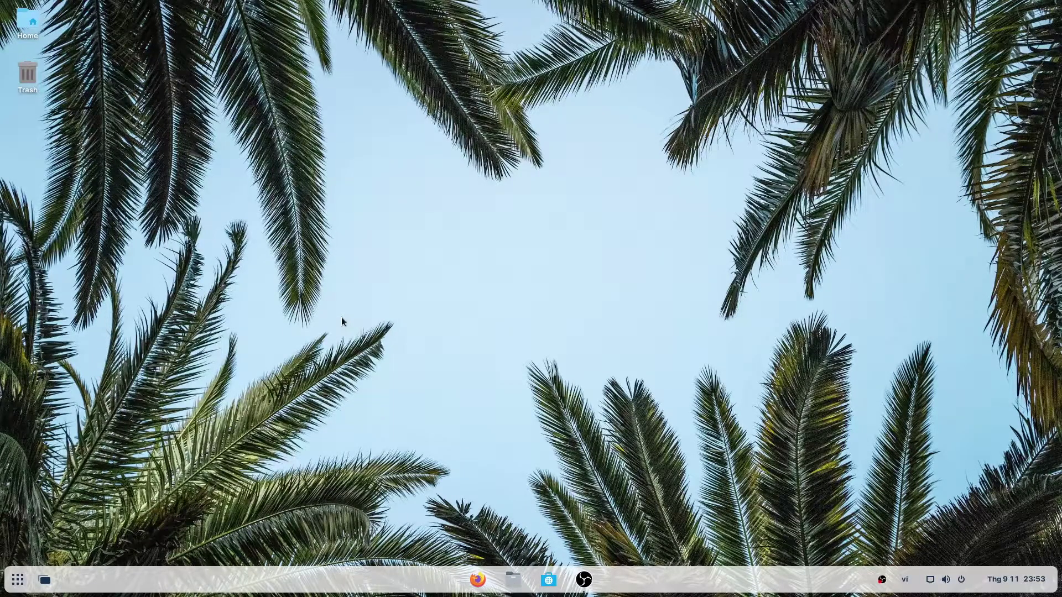
- Show the open windows overview, and look through both pages of installed applications in the app grid
{"action": "key", "text": "super"}
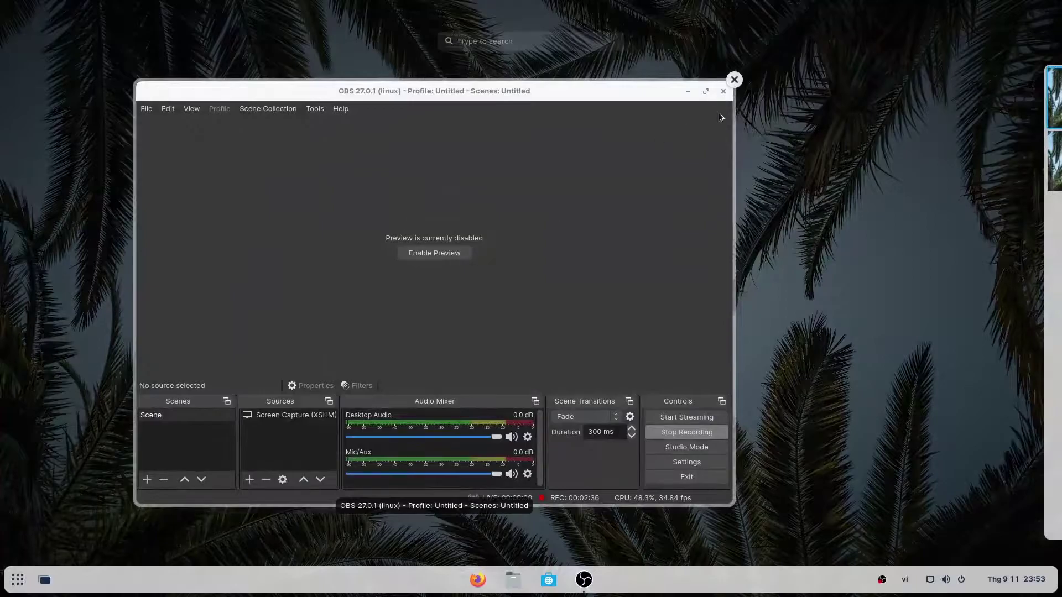
{"action": "left_click", "coordinate": [811, 129]}
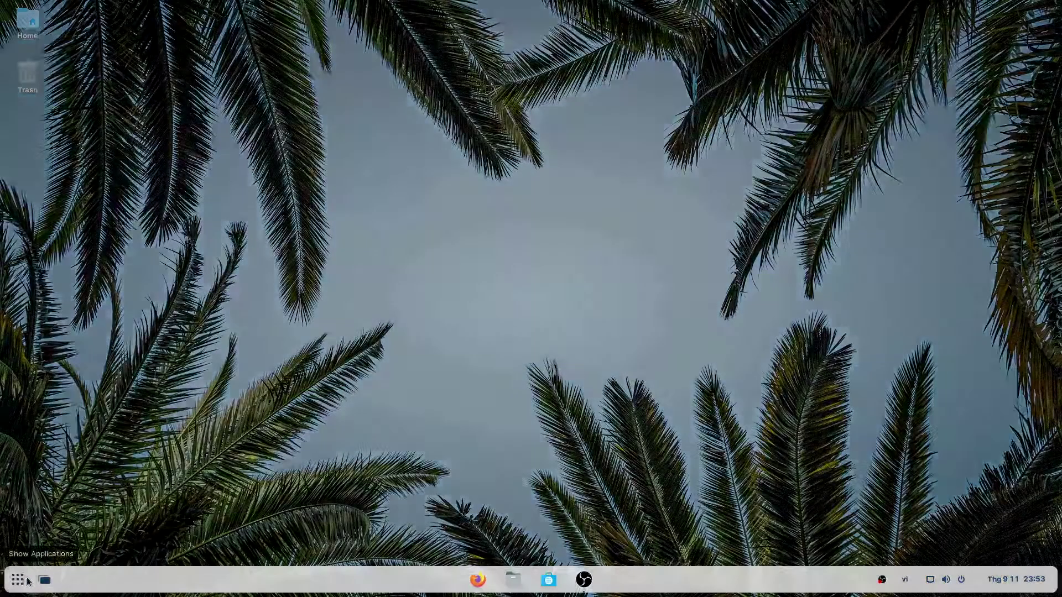
{"action": "left_click", "coordinate": [18, 580]}
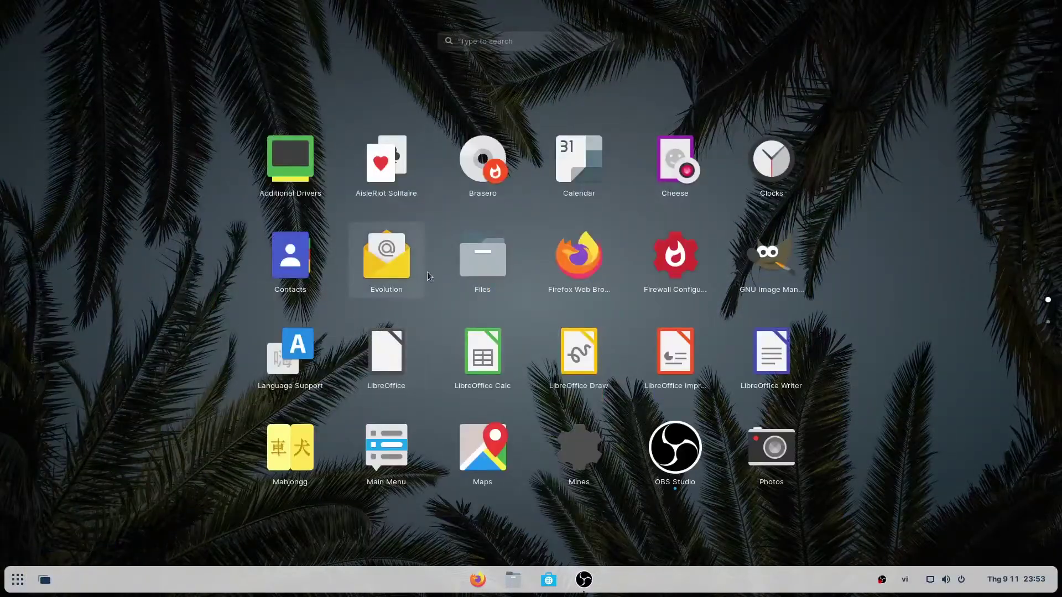
{"action": "scroll", "coordinate": [485, 301], "scroll_direction": "down", "scroll_amount": 1}
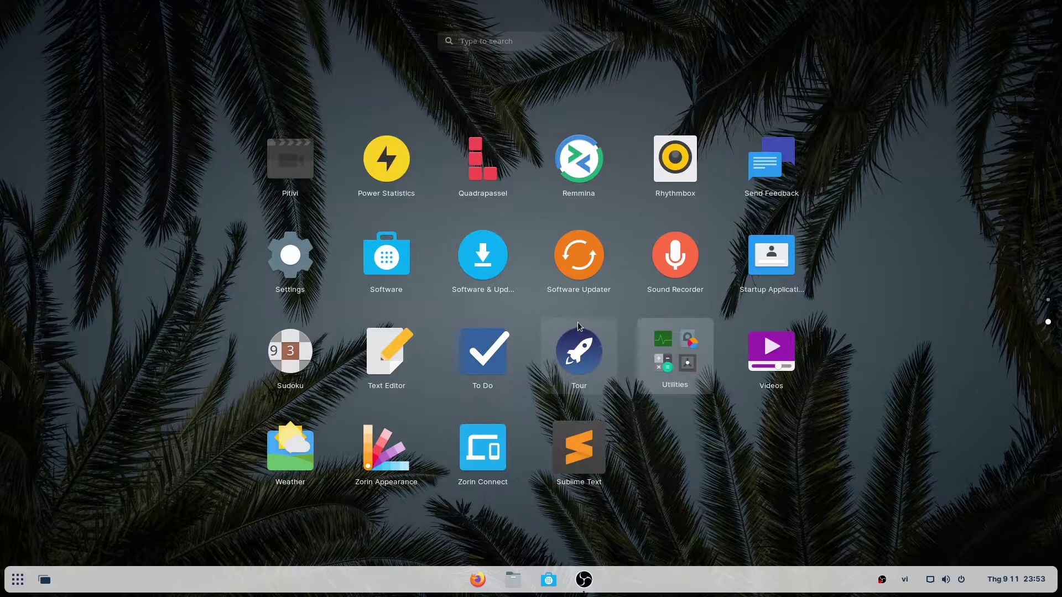
{"action": "scroll", "coordinate": [578, 324], "scroll_direction": "up", "scroll_amount": 1}
{"action": "scroll", "coordinate": [577, 320], "scroll_direction": "down", "scroll_amount": 1}
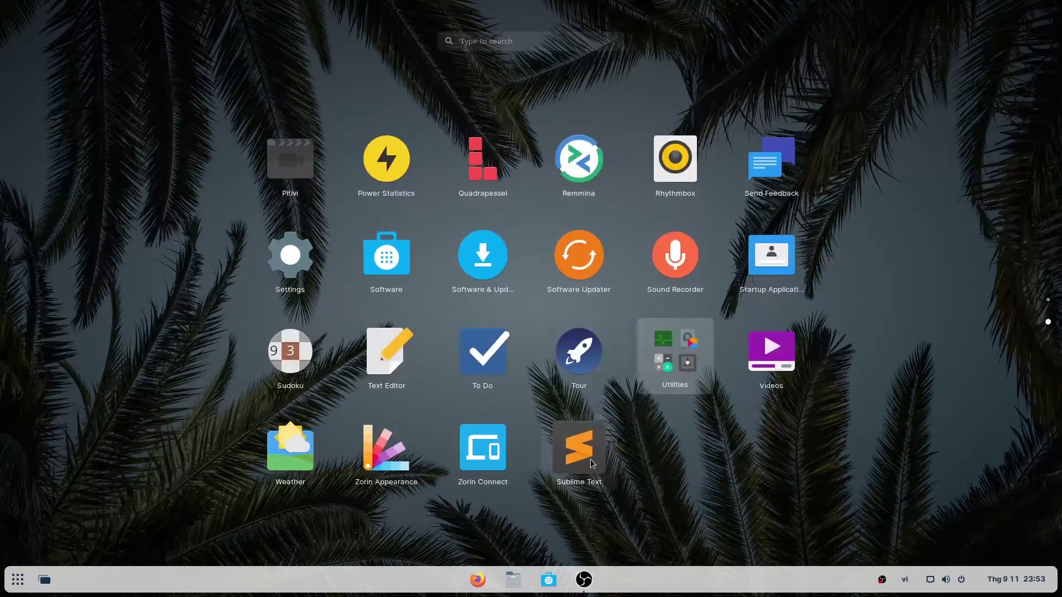
{"action": "scroll", "coordinate": [589, 459], "scroll_direction": "up", "scroll_amount": 1}
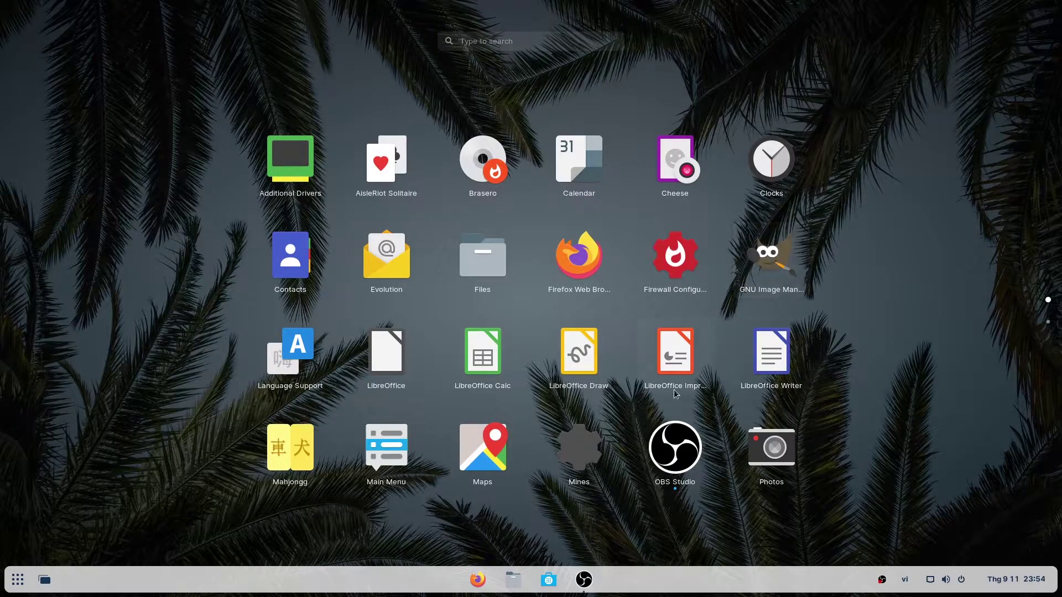
- Open LibreOffice Writer, restore its window from full-screen size, and minimize it
{"action": "left_click", "coordinate": [756, 359]}
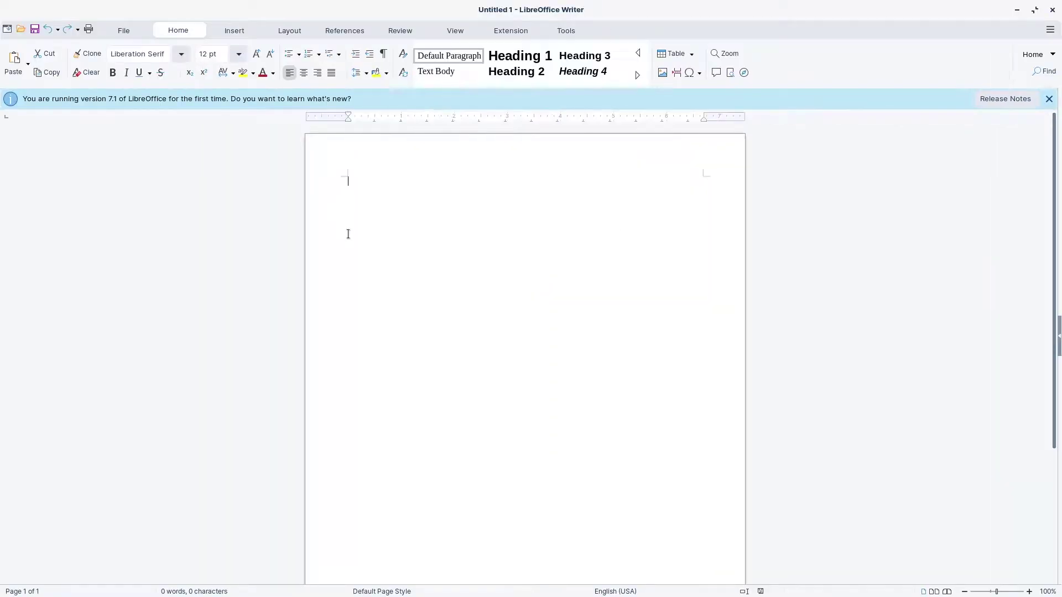
{"action": "left_click", "coordinate": [1034, 10]}
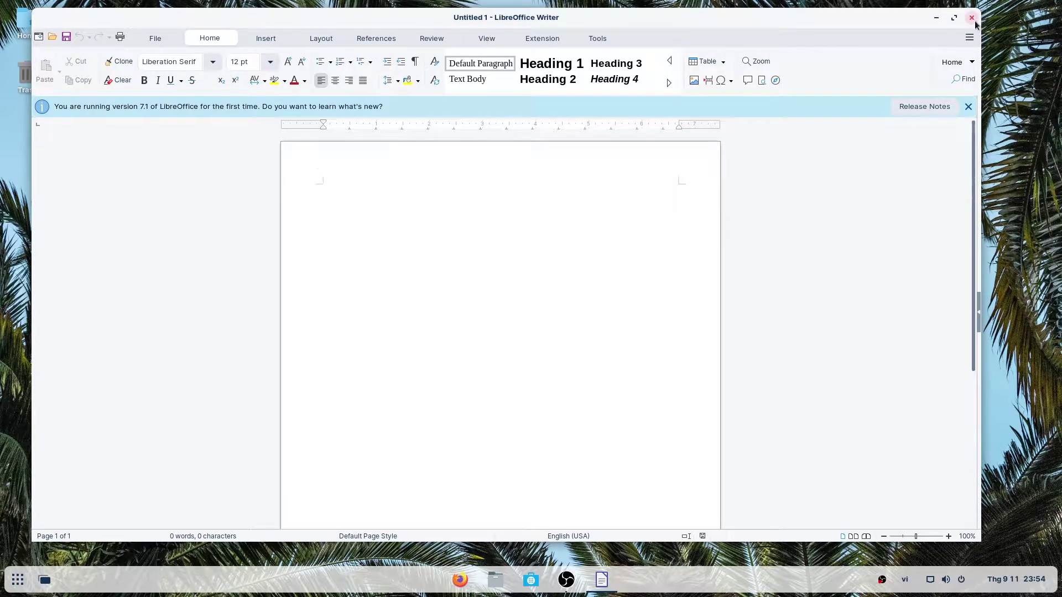
{"action": "left_click", "coordinate": [940, 20]}
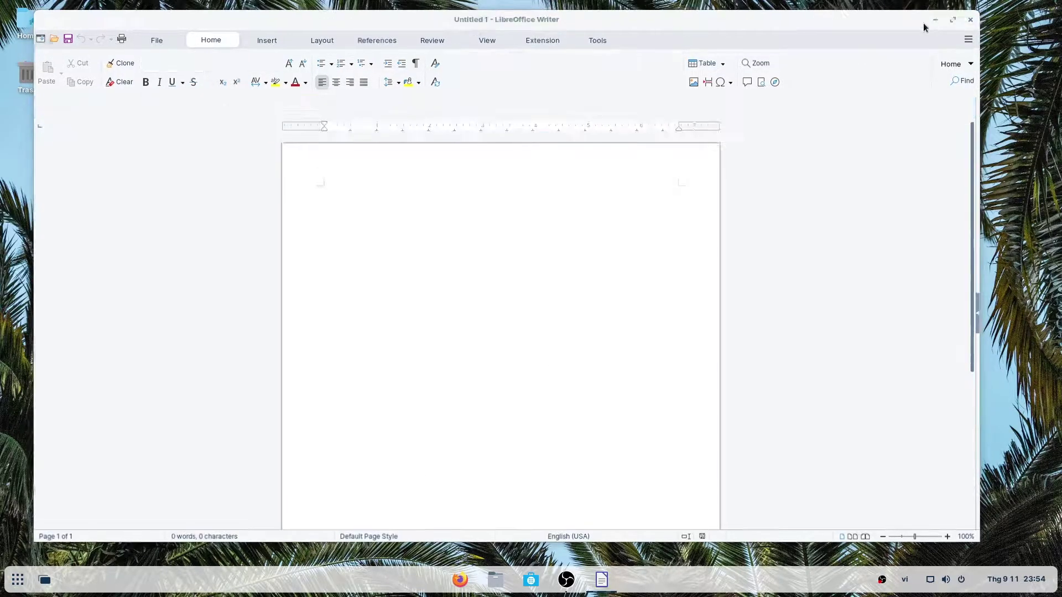
- Start Software Updater from the second page of the app grid and move its window higher on the desktop
{"action": "left_click", "coordinate": [18, 581]}
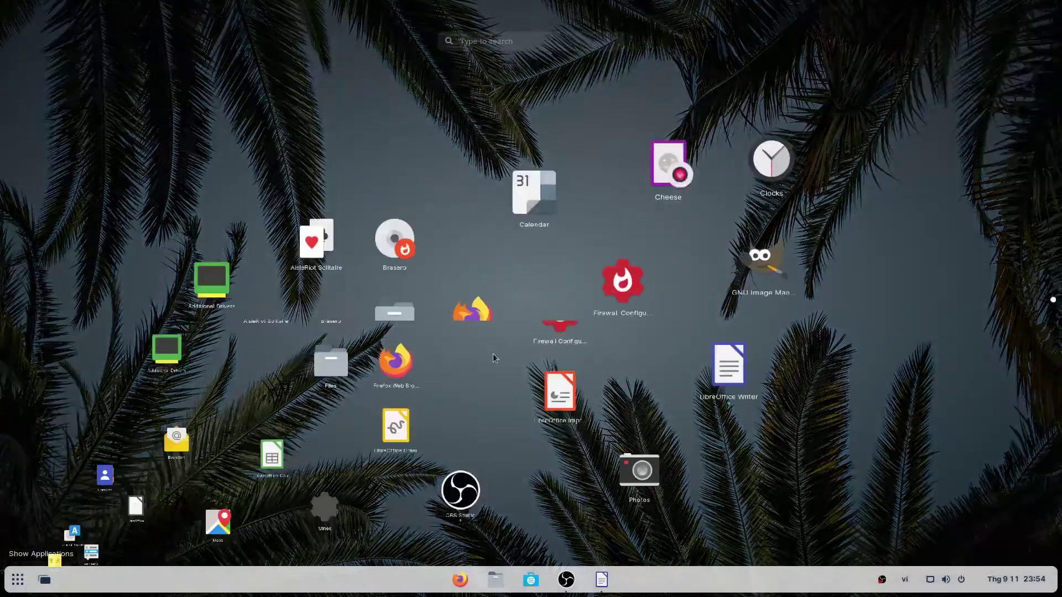
{"action": "scroll", "coordinate": [574, 316], "scroll_direction": "down", "scroll_amount": 1}
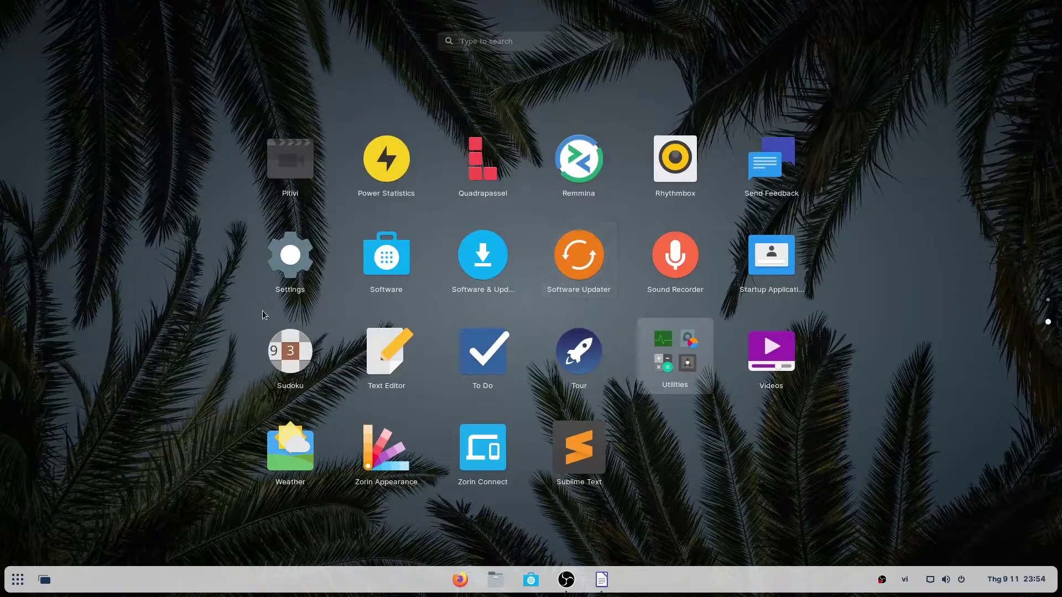
{"action": "left_click", "coordinate": [595, 253]}
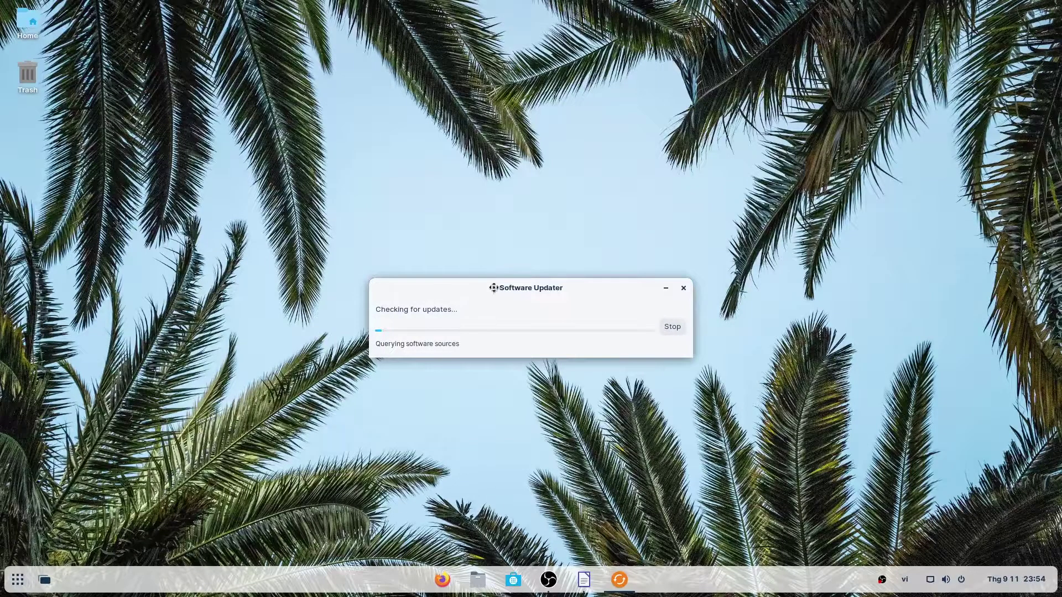
{"action": "left_click_drag", "start_coordinate": [494, 287], "coordinate": [492, 207]}
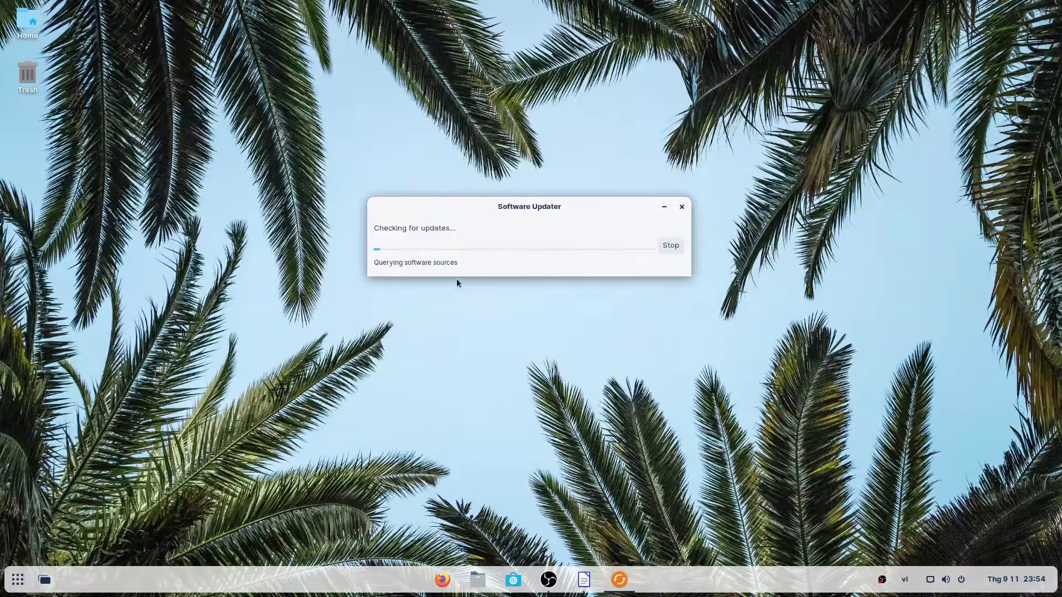
{"action": "left_click", "coordinate": [41, 581]}
{"action": "left_click", "coordinate": [41, 581]}
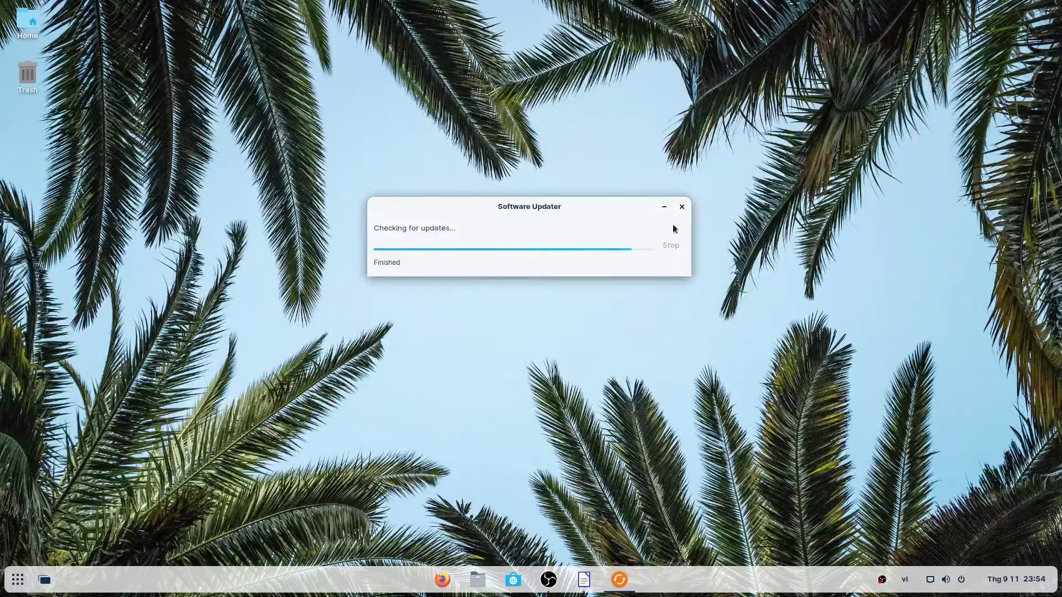
- Start Software & Updates from the second page of the app grid and close the Software Updater window
{"action": "left_click", "coordinate": [17, 579]}
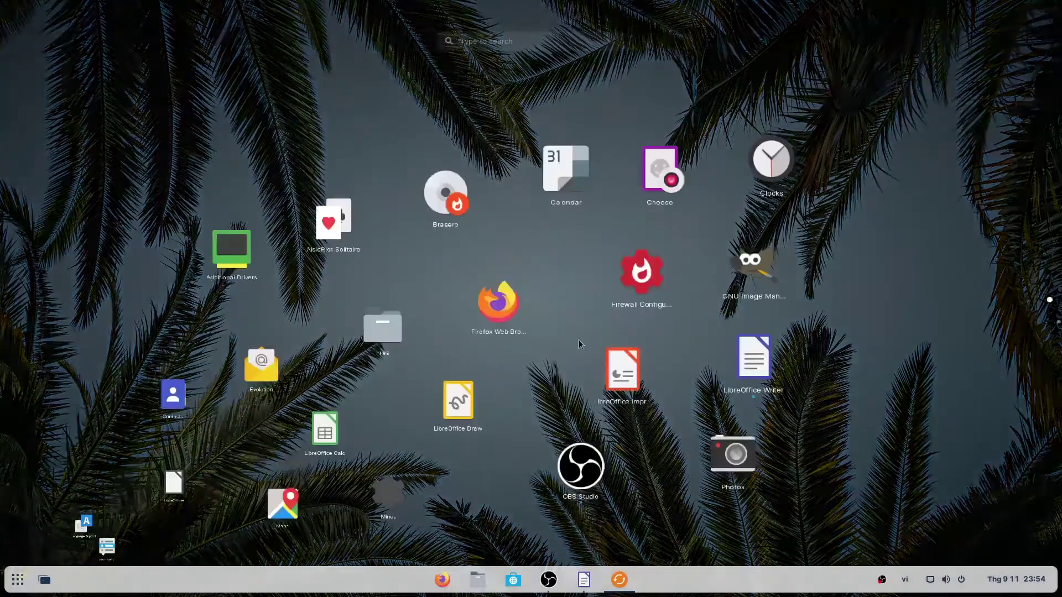
{"action": "scroll", "coordinate": [601, 337], "scroll_direction": "down", "scroll_amount": 1}
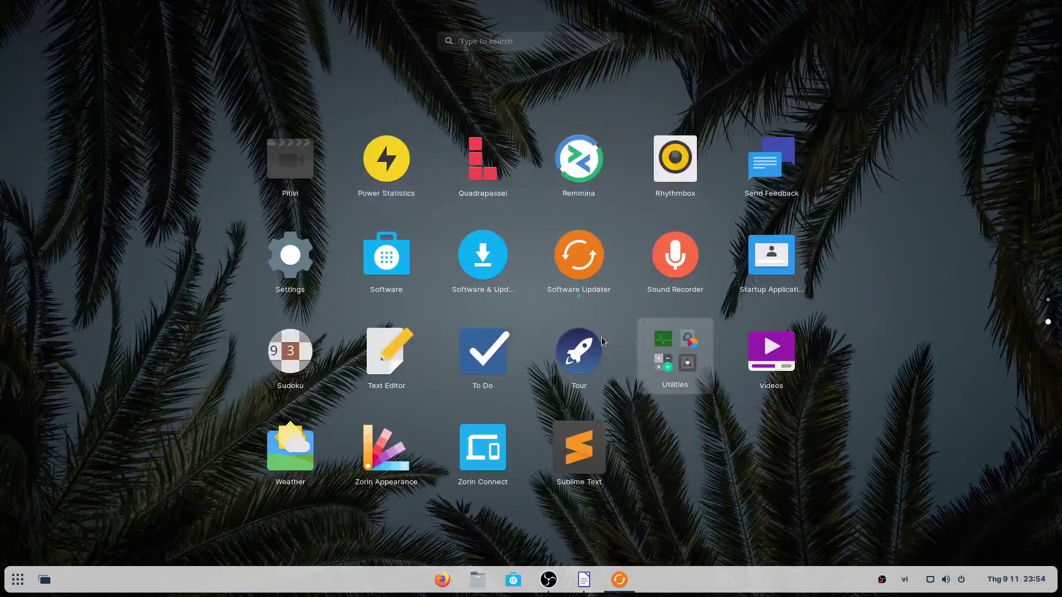
{"action": "left_click", "coordinate": [496, 264]}
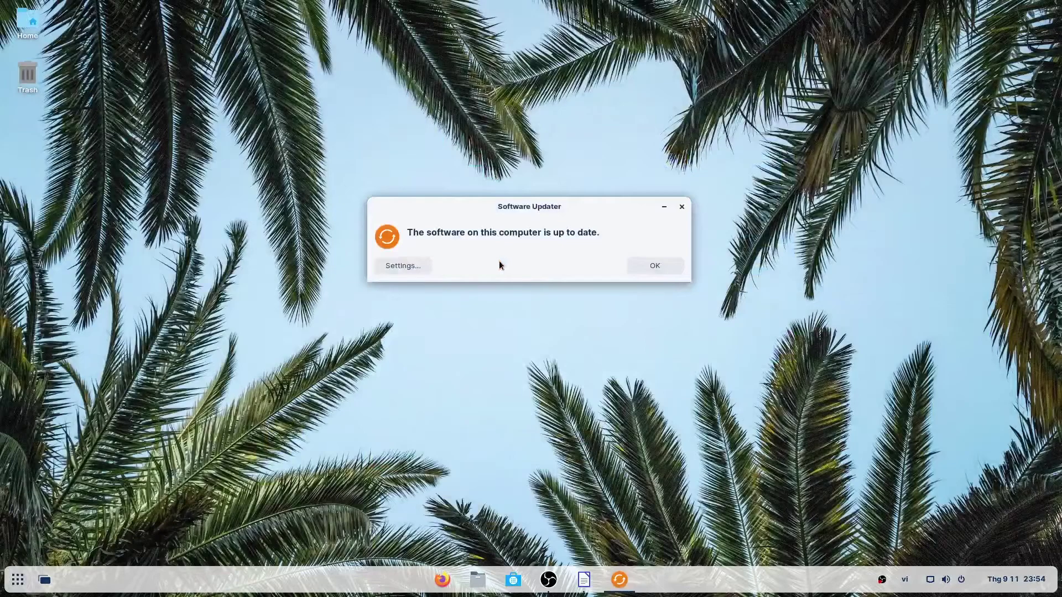
{"action": "left_click", "coordinate": [681, 208]}
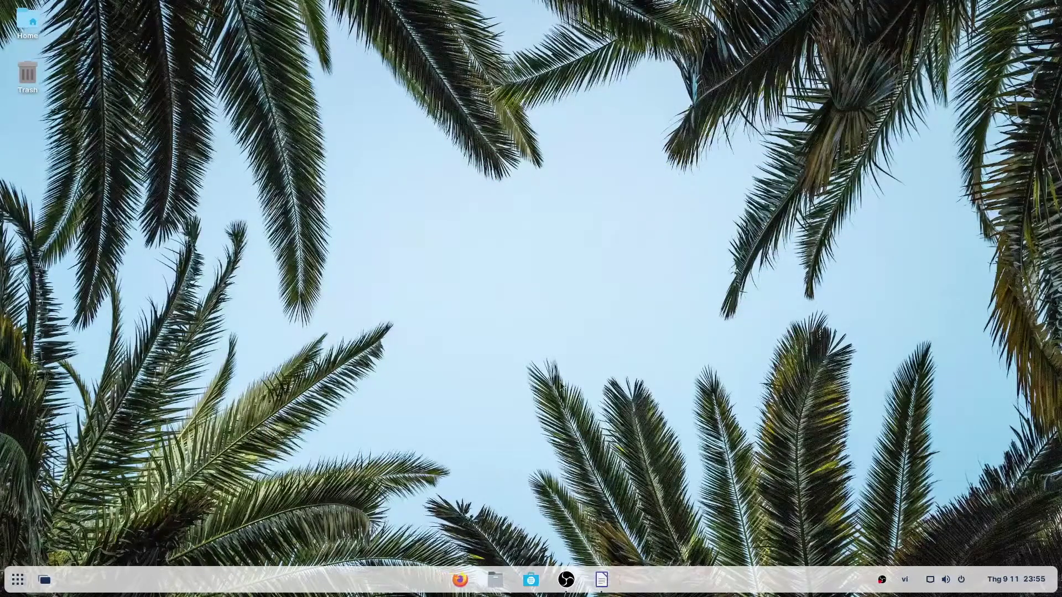
- Look through the Other Software, Updates, Authentication and Additional Drivers sections of Software & Updates, and close the window
{"action": "left_click", "coordinate": [476, 231]}
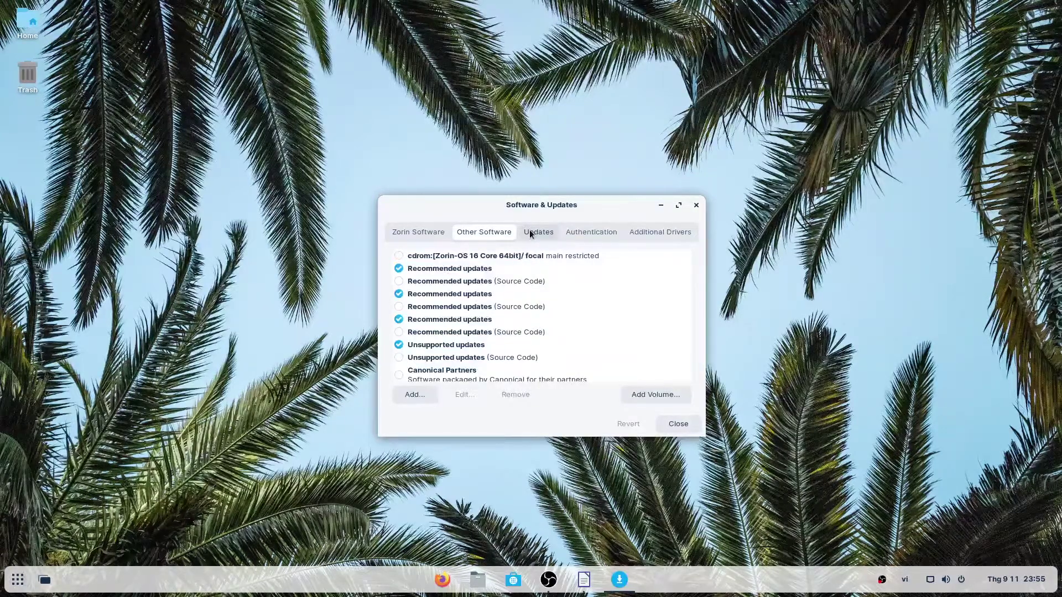
{"action": "left_click", "coordinate": [546, 231]}
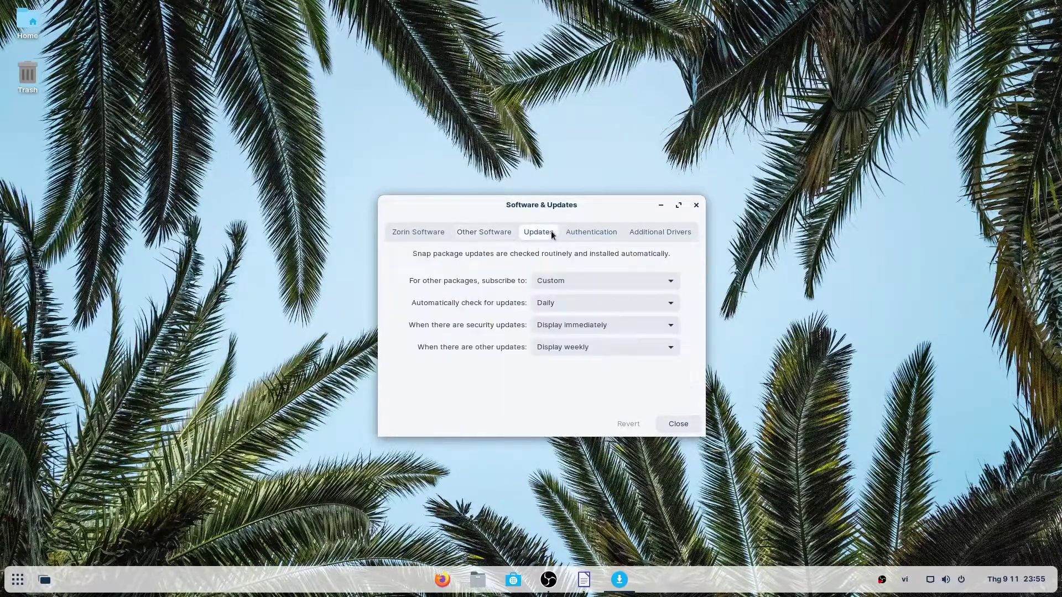
{"action": "left_click", "coordinate": [599, 231]}
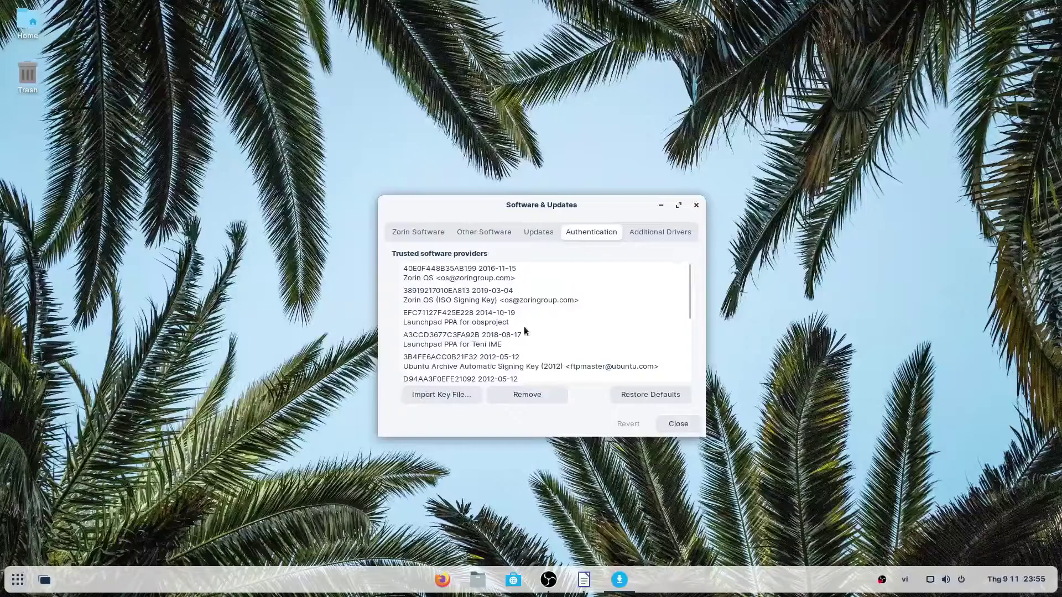
{"action": "scroll", "coordinate": [485, 294], "scroll_direction": "down", "scroll_amount": 5}
{"action": "scroll", "coordinate": [487, 287], "scroll_direction": "up", "scroll_amount": 4}
{"action": "scroll", "coordinate": [486, 285], "scroll_direction": "up", "scroll_amount": 1}
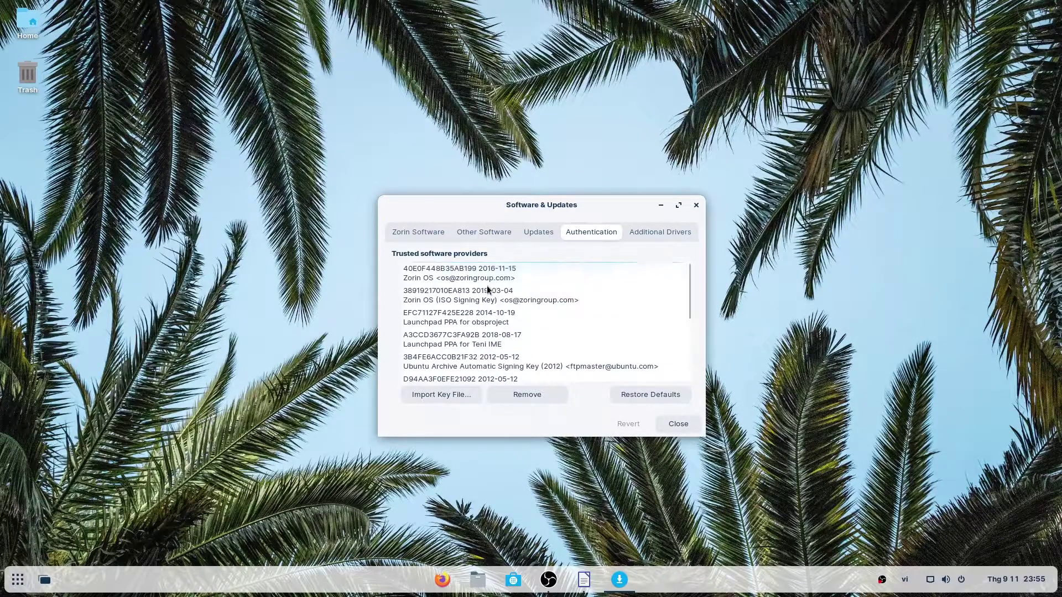
{"action": "left_click", "coordinate": [637, 231]}
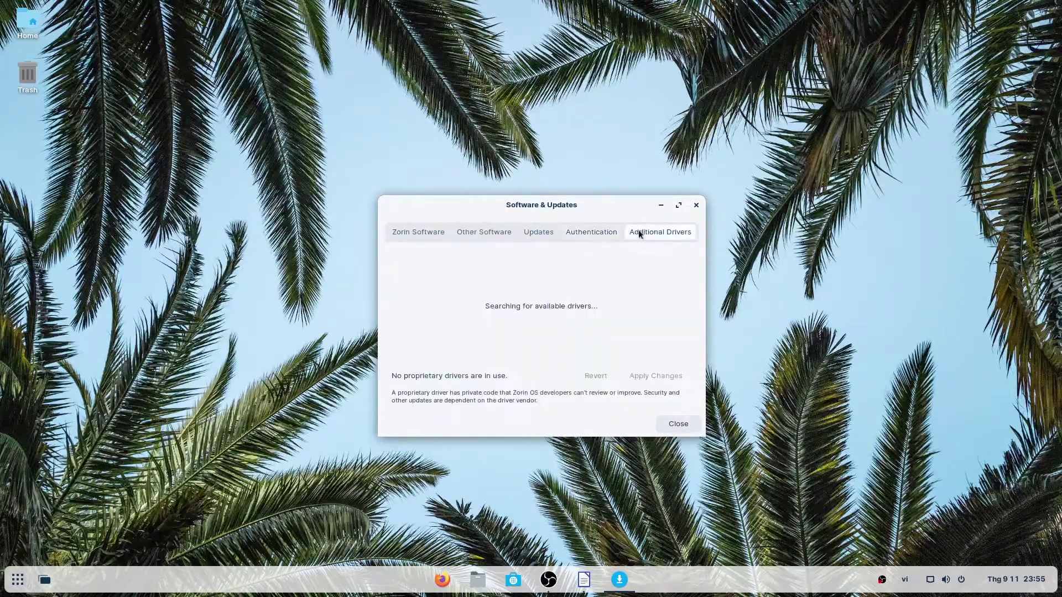
{"action": "left_click", "coordinate": [695, 205]}
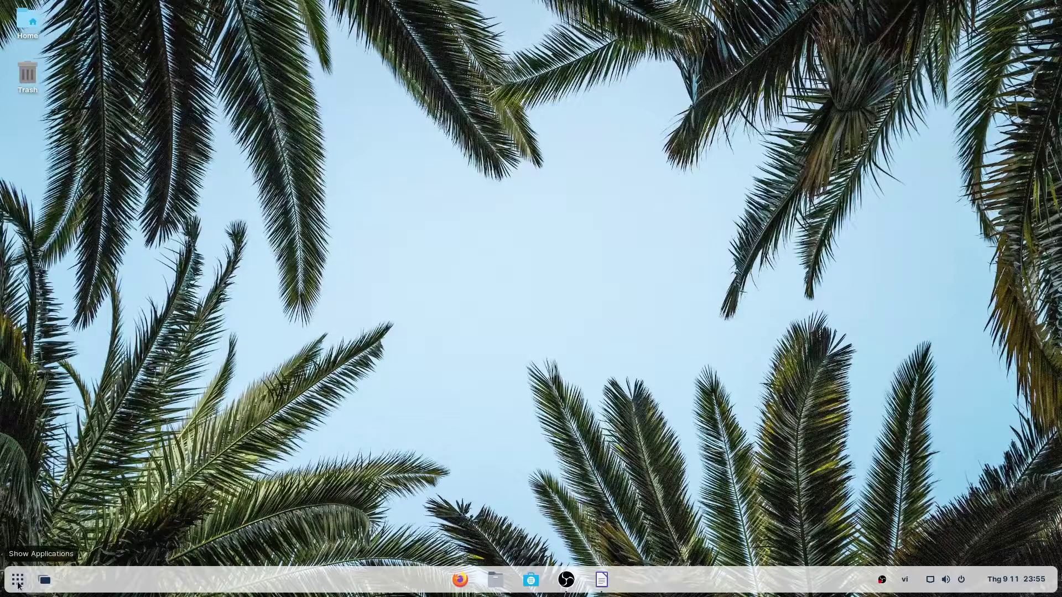
- Start Sublime Text from the second page of the app grid
{"action": "left_click", "coordinate": [20, 581]}
{"action": "scroll", "coordinate": [601, 339], "scroll_direction": "down", "scroll_amount": 1}
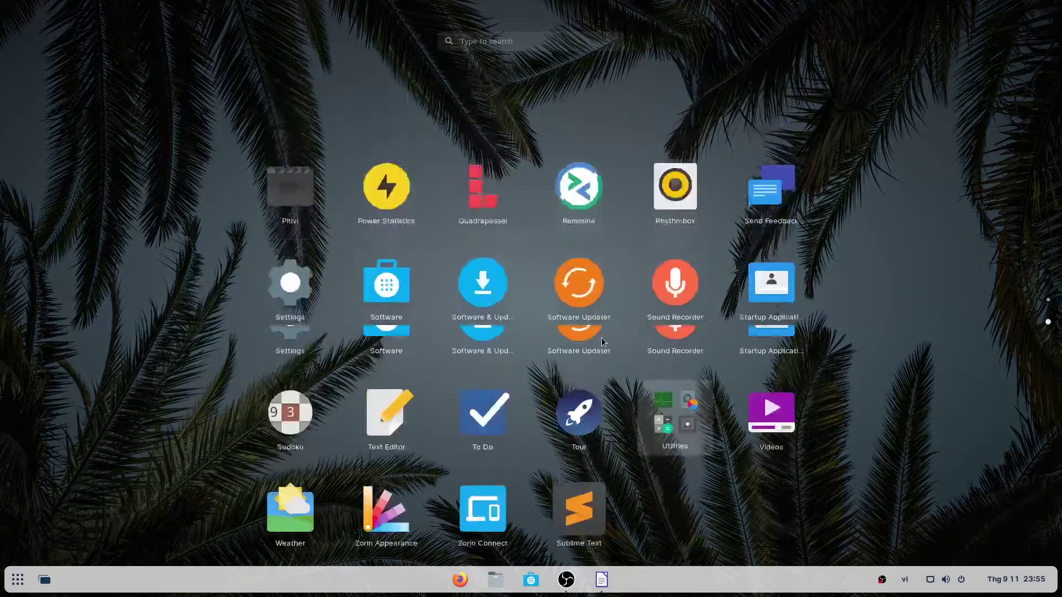
{"action": "left_click", "coordinate": [563, 451]}
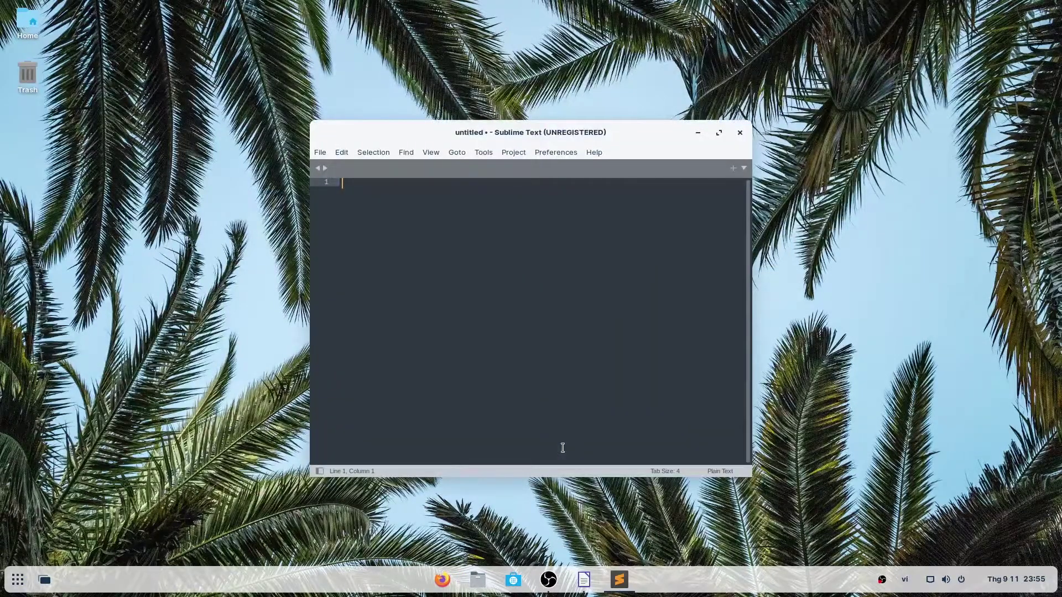
- Save the empty untitled file in the home folder under the name Test.py
{"action": "left_click", "coordinate": [313, 155]}
{"action": "left_click", "coordinate": [354, 248]}
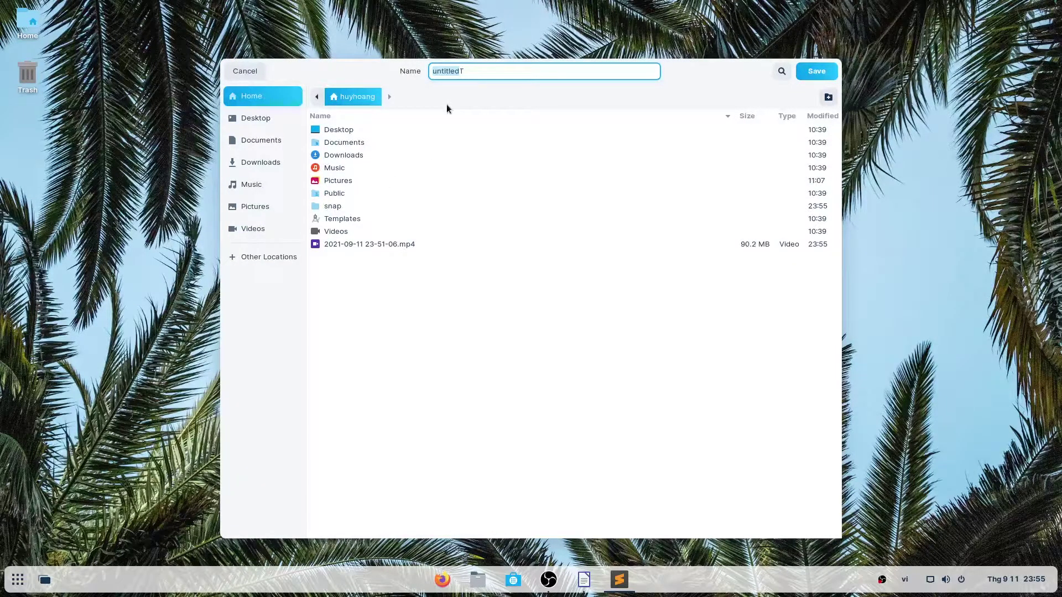
{"action": "type", "text": "est"}
{"action": "key", "text": "Delete"}
{"action": "key", "text": "End"}
{"action": "type", "text": "."}
{"action": "left_click", "coordinate": [816, 72]}
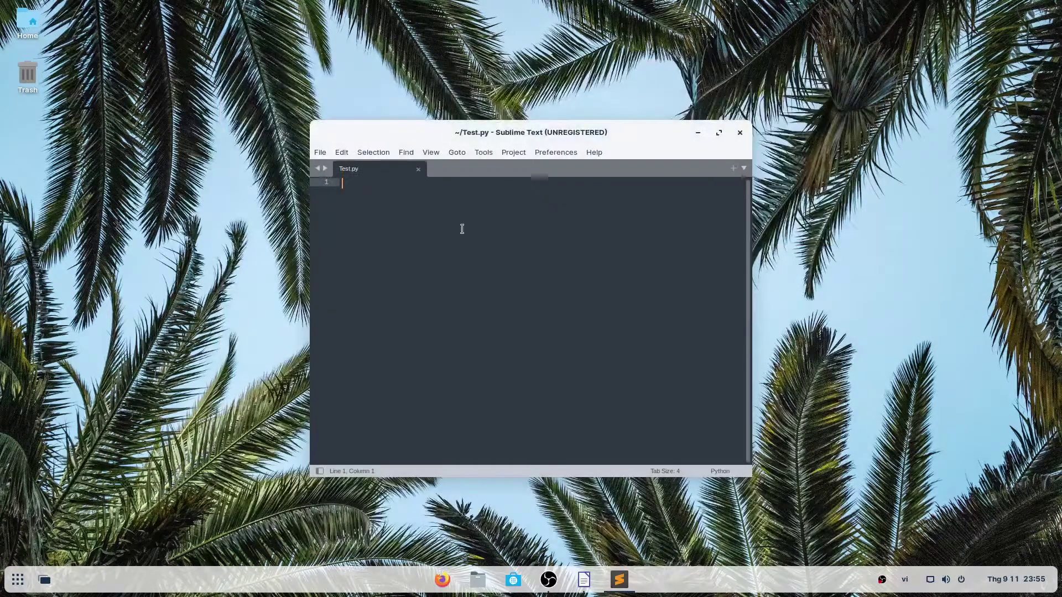
- Write my_string = "ABCDE" on the first line, delete the unwanted autocompleted text after it, and start a new line
{"action": "type", "text": "my_srr"}
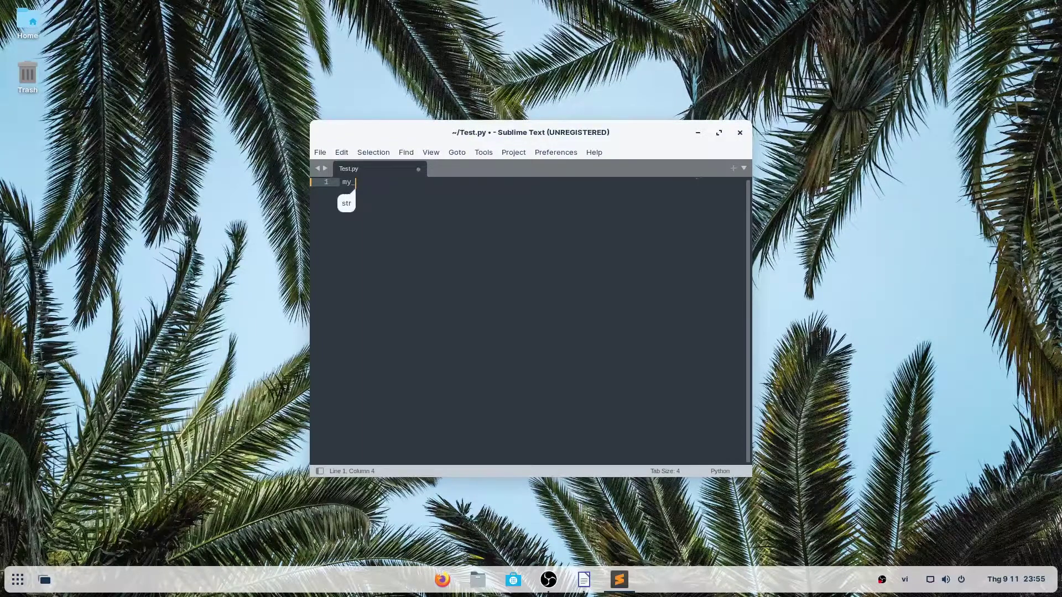
{"action": "type", "text": "ing = \""}
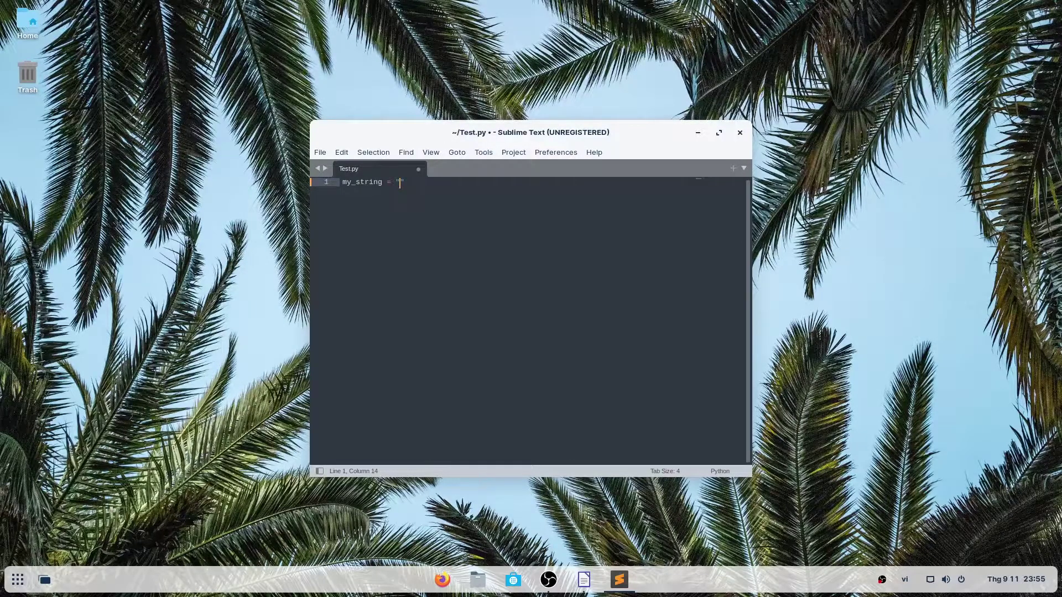
{"action": "type", "text": "ABCDE\""}
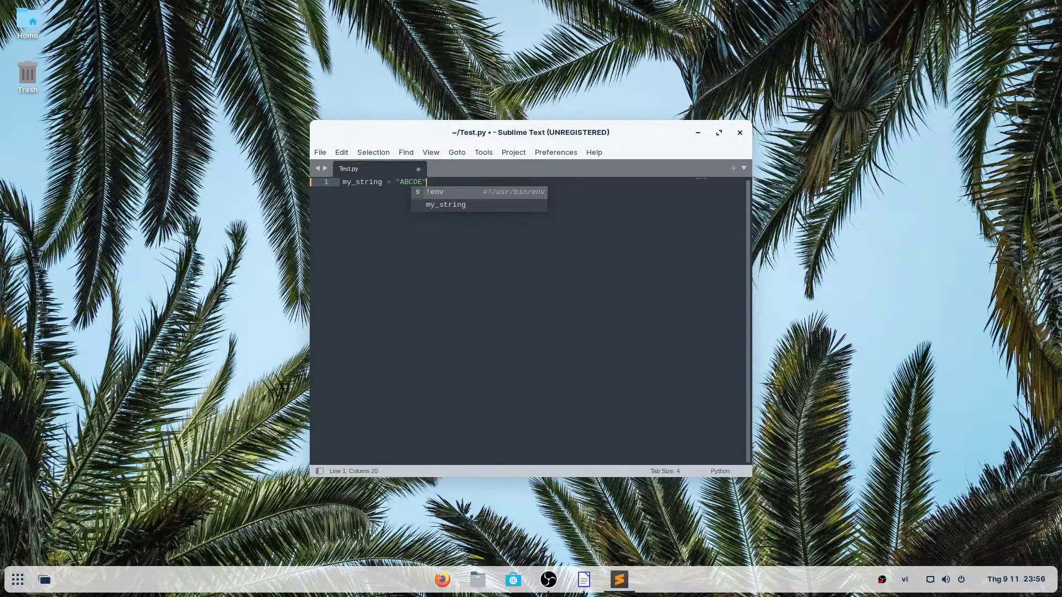
{"action": "key", "text": "Return"}
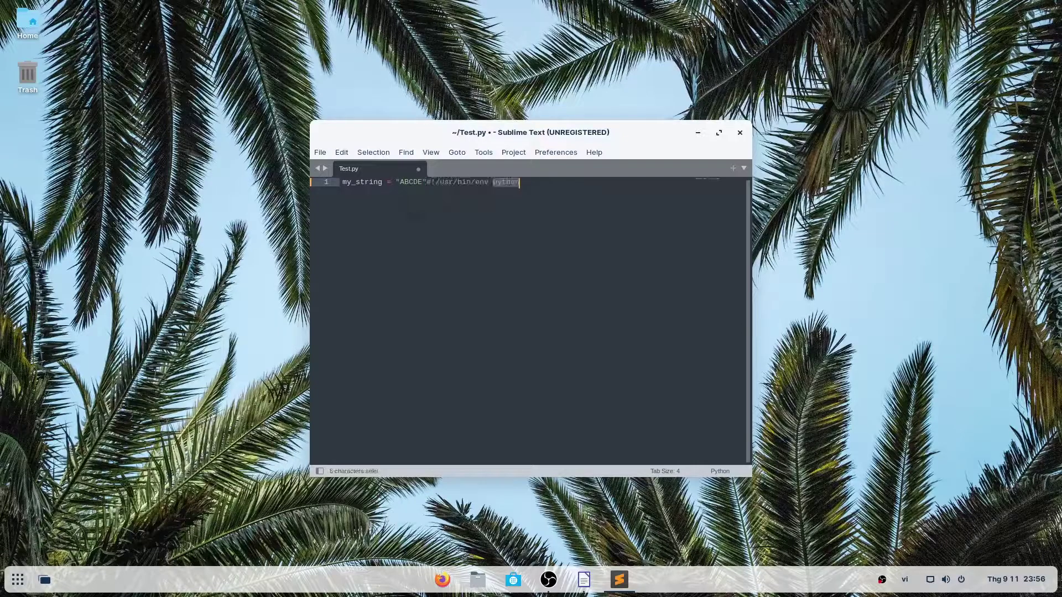
{"action": "key", "text": "BackSpace"}
{"action": "key", "text": "BackSpace"}
{"action": "key", "text": "BackSpace"}
{"action": "key", "text": "BackSpace"}
{"action": "key", "text": "BackSpace"}
{"action": "key", "text": "BackSpace"}
{"action": "key", "text": "BackSpace"}
{"action": "key", "text": "BackSpace"}
{"action": "key", "text": "BackSpace"}
{"action": "key", "text": "BackSpace"}
{"action": "key", "text": "BackSpace"}
{"action": "key", "text": "BackSpace"}
{"action": "key", "text": "BackSpace"}
{"action": "key", "text": "BackSpace"}
{"action": "key", "text": "BackSpace"}
{"action": "key", "text": "BackSpace"}
{"action": "key", "text": "Return"}
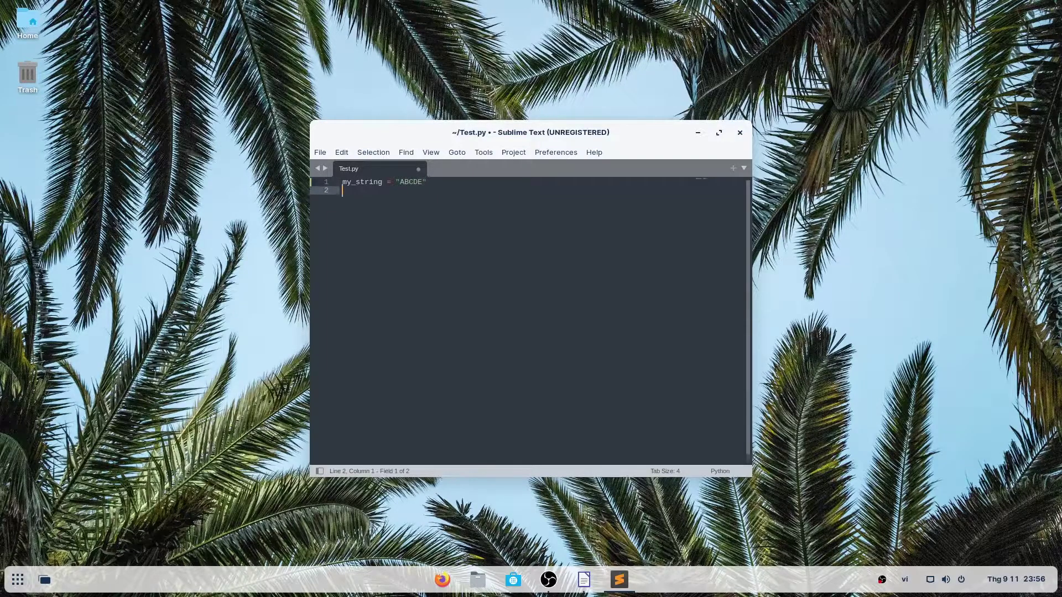
- Write reversed_string = my_string[::-1] on the second line of Test.py and start a new line
{"action": "type", "text": "reversed_string"}
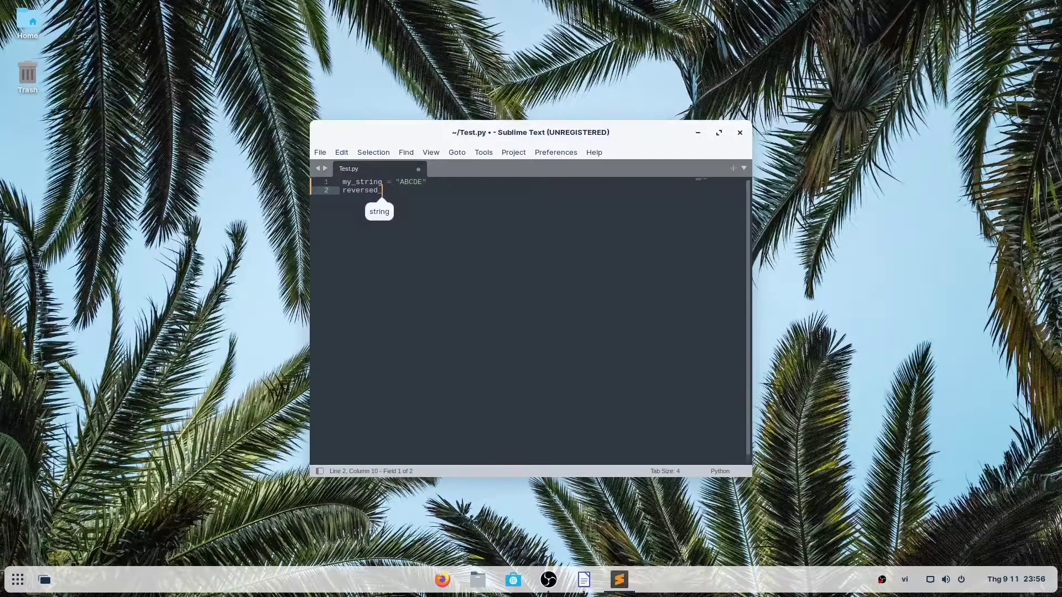
{"action": "key", "text": "space"}
{"action": "type", "text": "="}
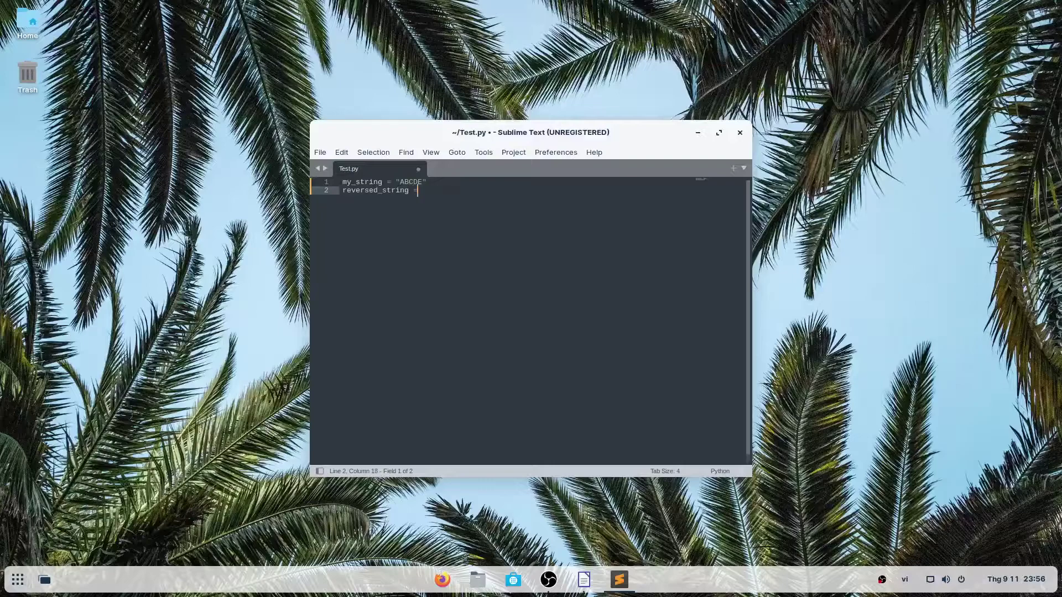
{"action": "type", "text": " my"}
{"action": "type", "text": "_string"}
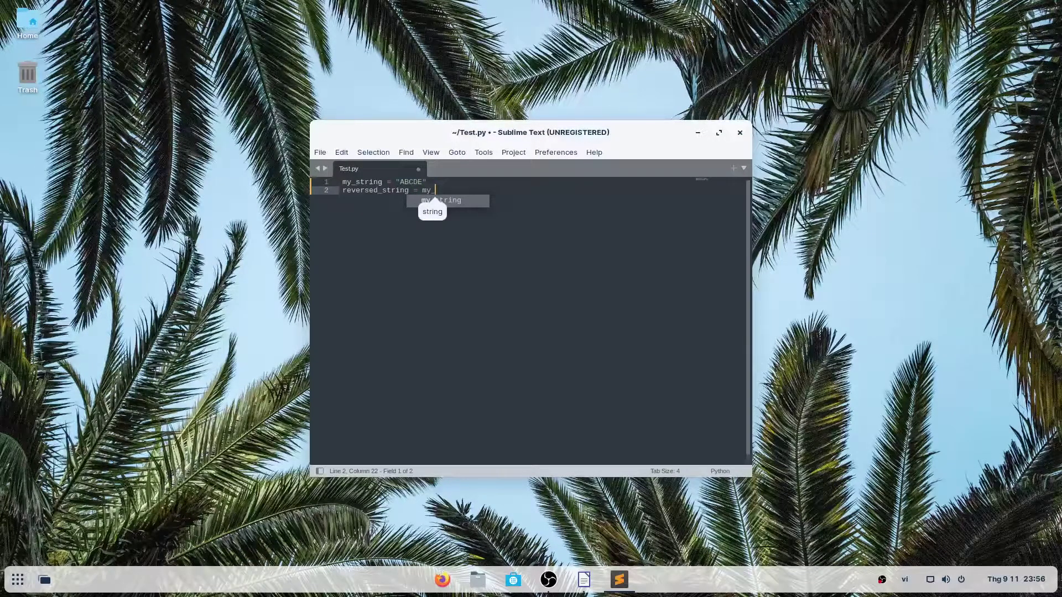
{"action": "type", "text": "["}
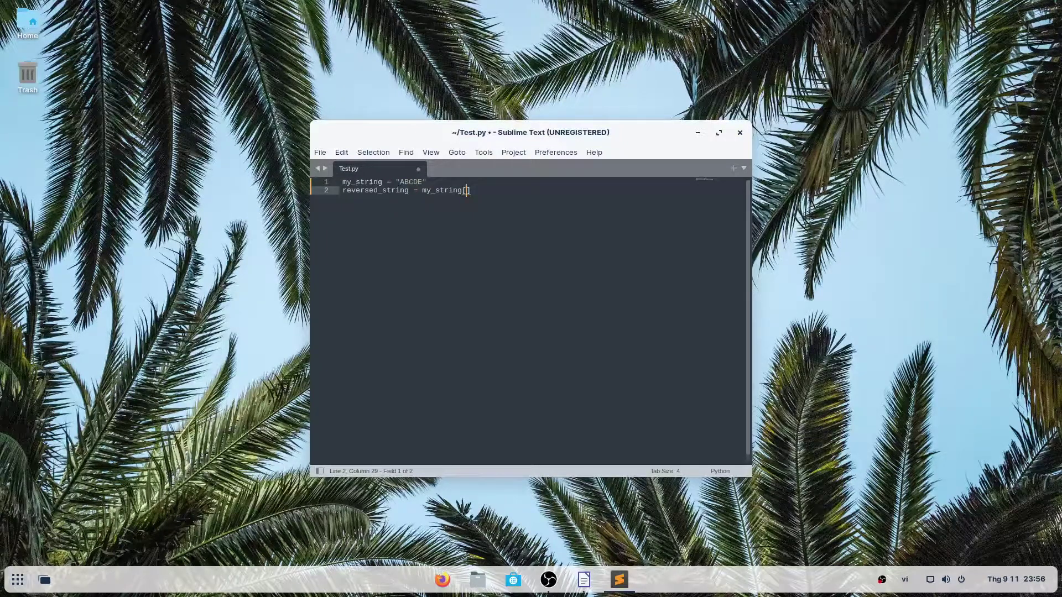
{"action": "type", "text": "::"}
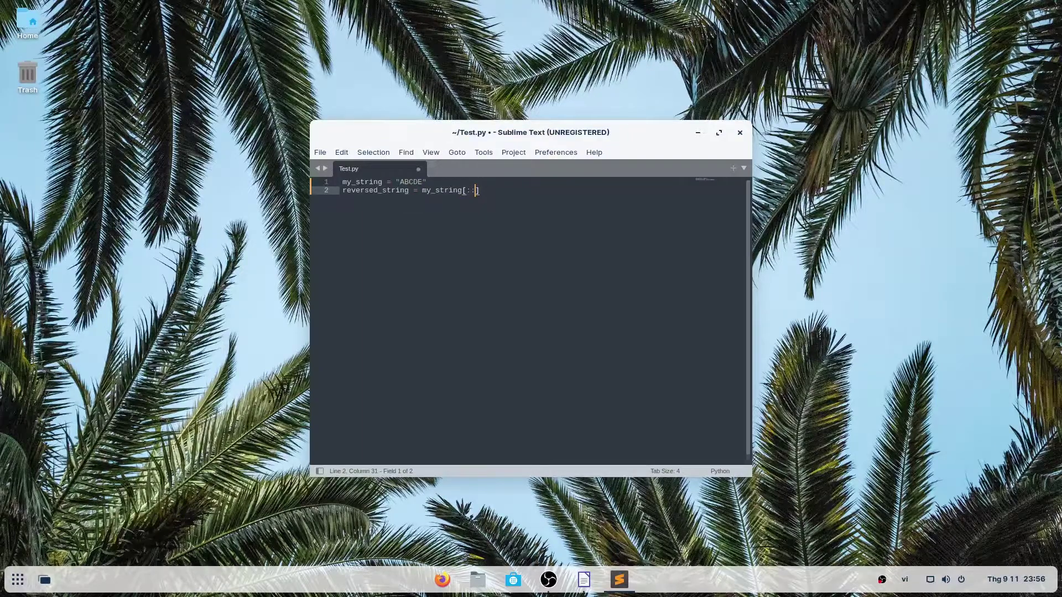
{"action": "type", "text": "-1"}
{"action": "key", "text": "Return"}
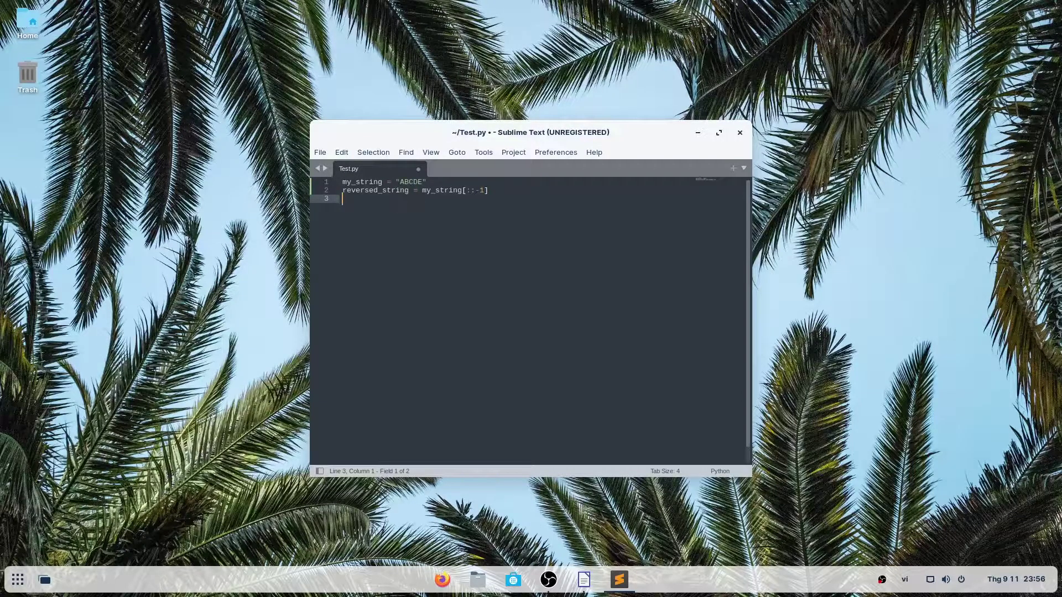
- Add print(reversed_string) below a blank line, reusing the copied variable name, and build the Python script
{"action": "key", "text": "Return"}
{"action": "type", "text": "print"}
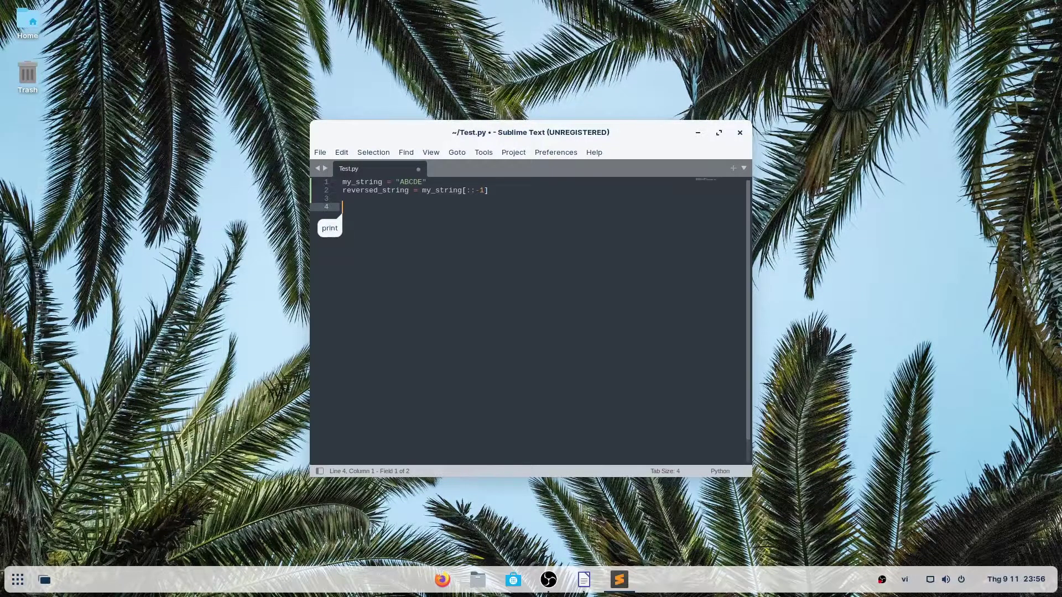
{"action": "type", "text": "("}
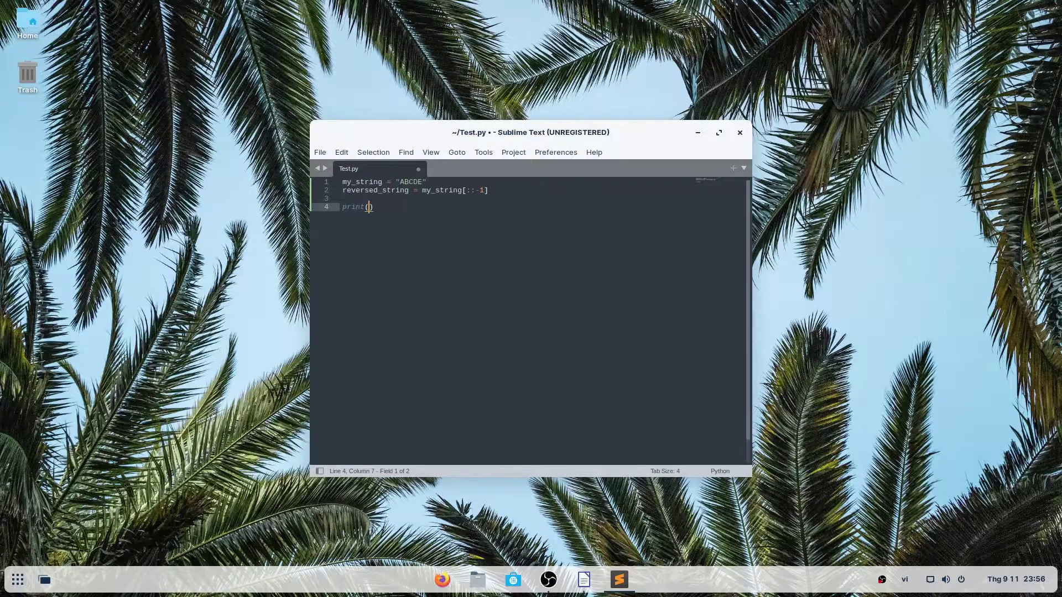
{"action": "left_click_drag", "start_coordinate": [341, 190], "coordinate": [409, 197]}
{"action": "key", "text": "ctrl+c"}
{"action": "left_click", "coordinate": [369, 207]}
{"action": "key", "text": "ctrl+v"}
{"action": "key", "text": "ctrl+b"}
{"action": "key", "text": "Return"}
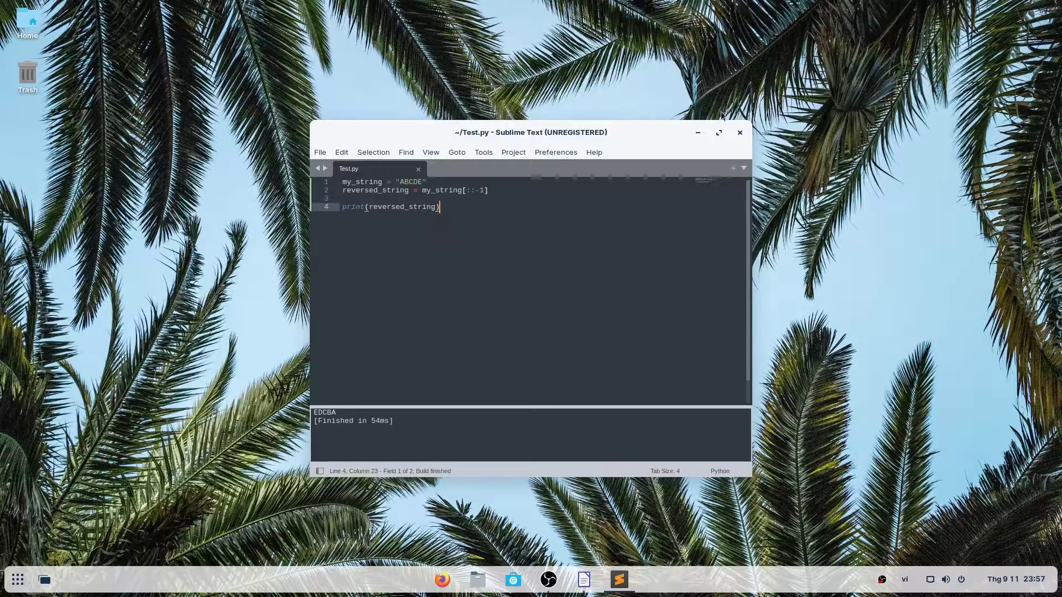
- Close Sublime Text, then bring back the minimized LibreOffice Writer window and close it as well
{"action": "left_click", "coordinate": [740, 133]}
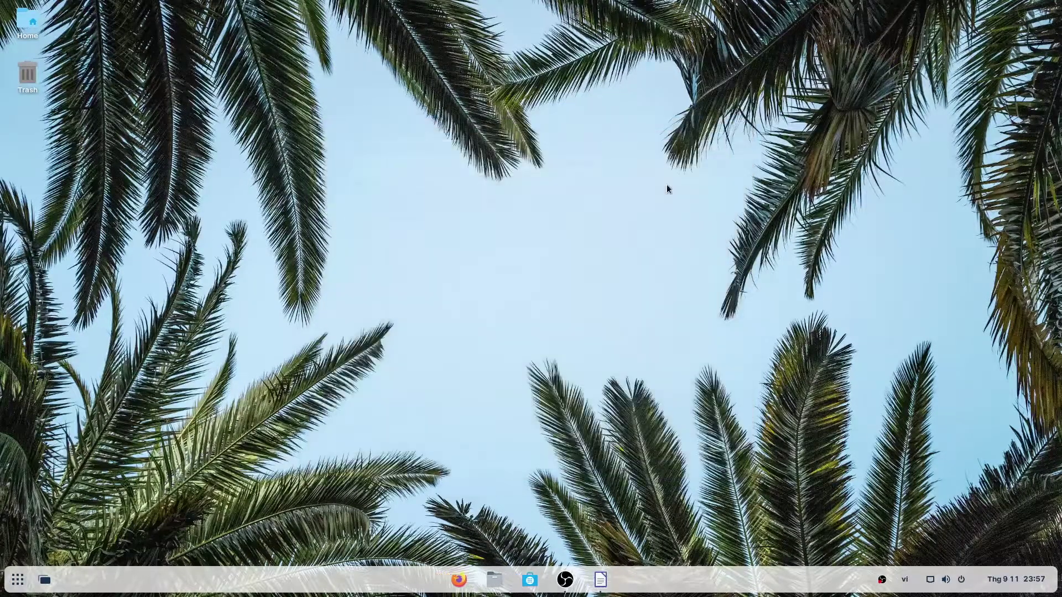
{"action": "left_click", "coordinate": [601, 579]}
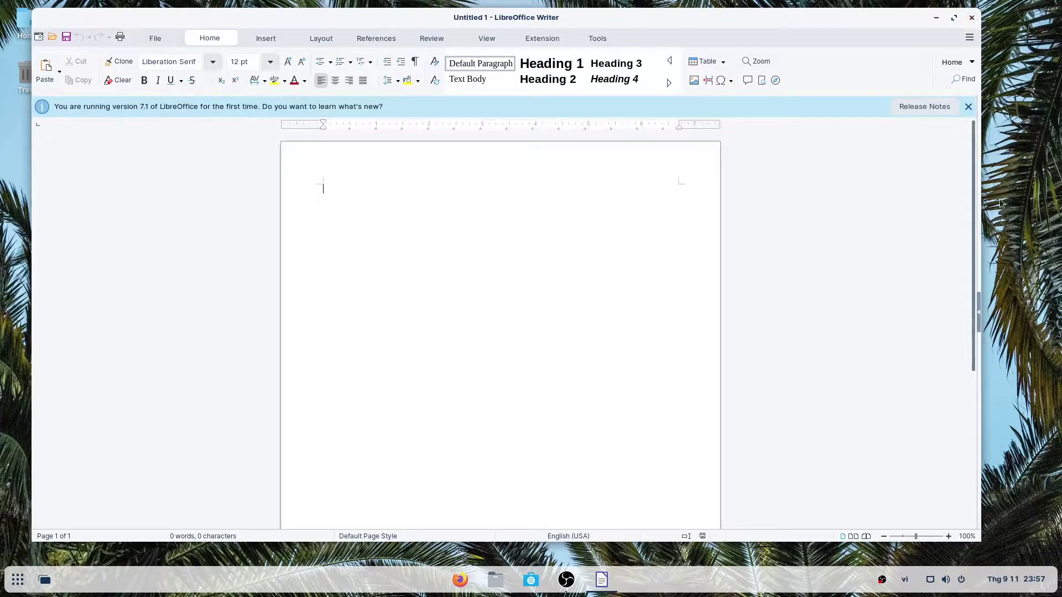
{"action": "left_click", "coordinate": [970, 18]}
- Look at the wired connection and Power Off / Log Out options in the system menu, and dismiss it
{"action": "left_click", "coordinate": [959, 577]}
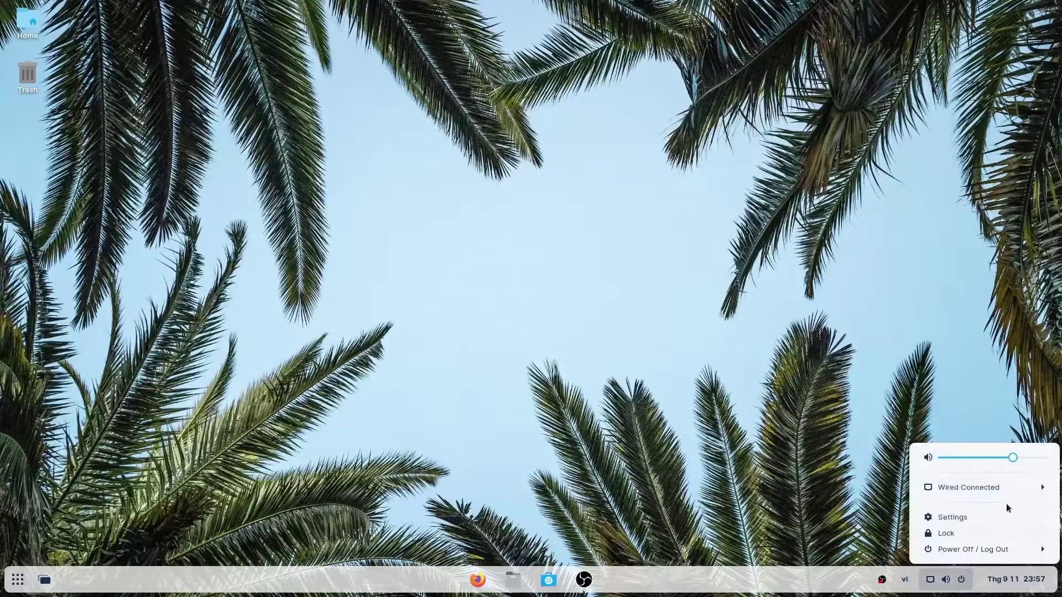
{"action": "left_click", "coordinate": [964, 490]}
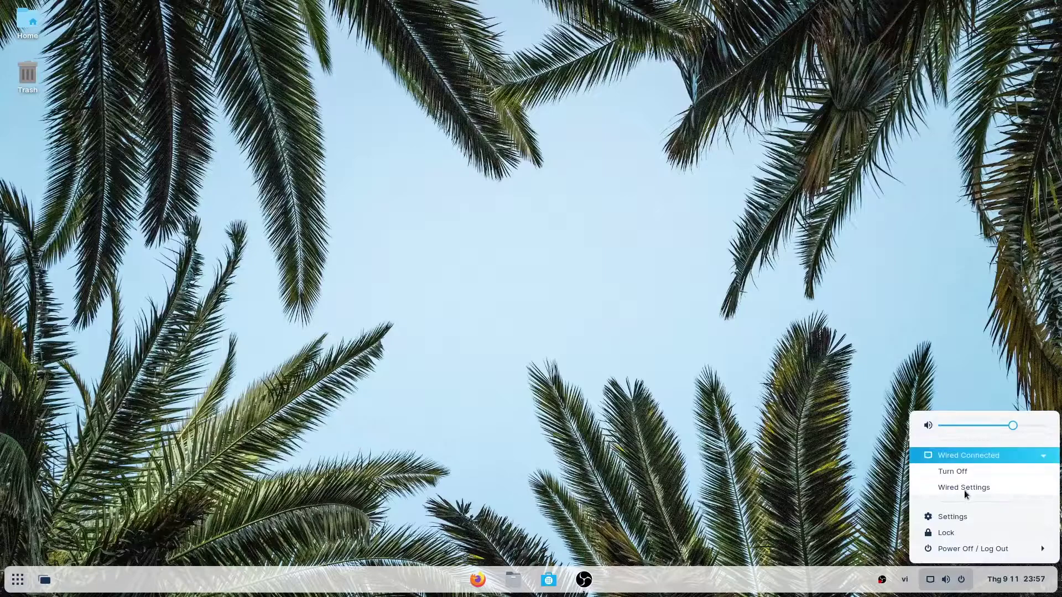
{"action": "left_click", "coordinate": [974, 549]}
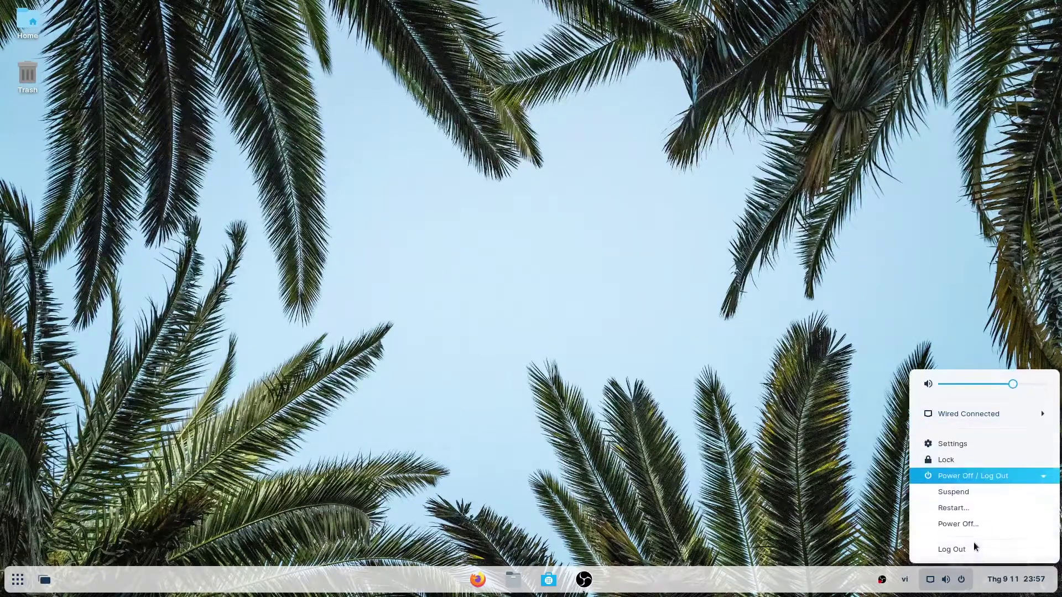
{"action": "left_click", "coordinate": [719, 418]}
- Open System Monitor from the Utilities folder in the application overview
{"action": "left_click", "coordinate": [17, 579]}
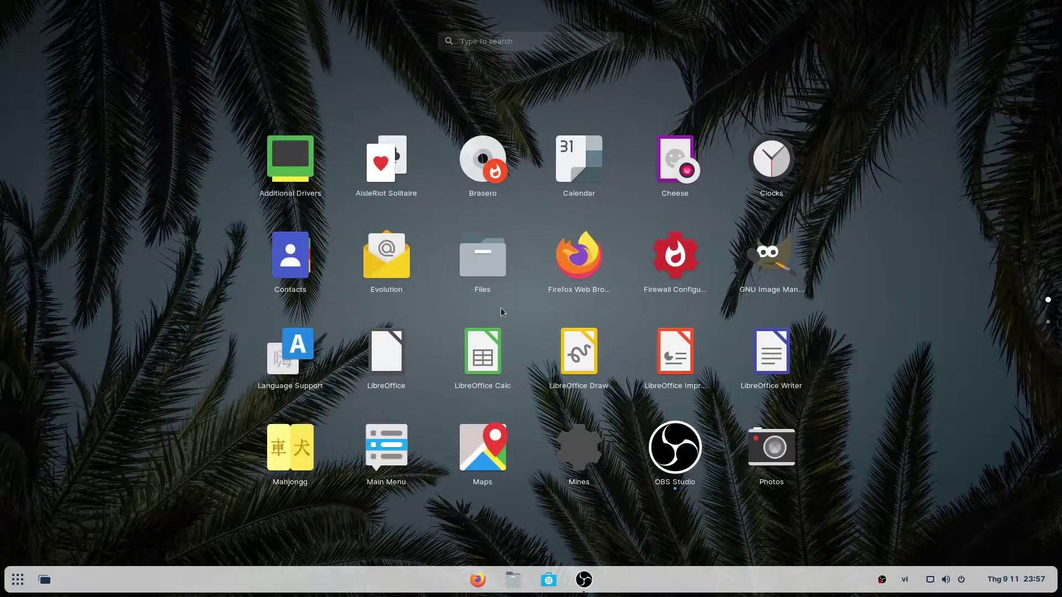
{"action": "scroll", "coordinate": [500, 309], "scroll_direction": "down", "scroll_amount": 1}
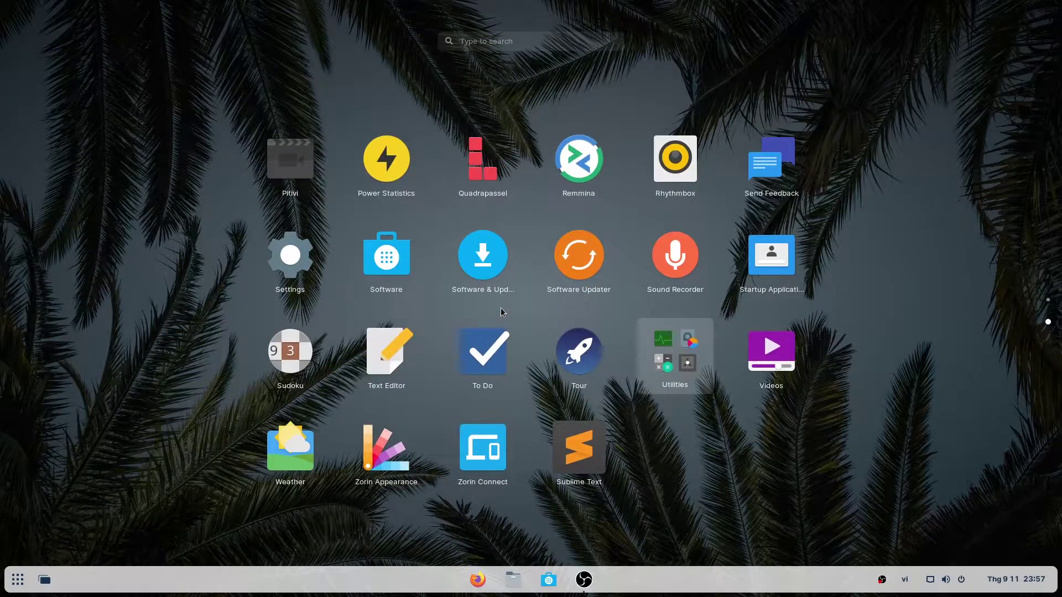
{"action": "left_click", "coordinate": [653, 363]}
{"action": "left_click", "coordinate": [442, 223]}
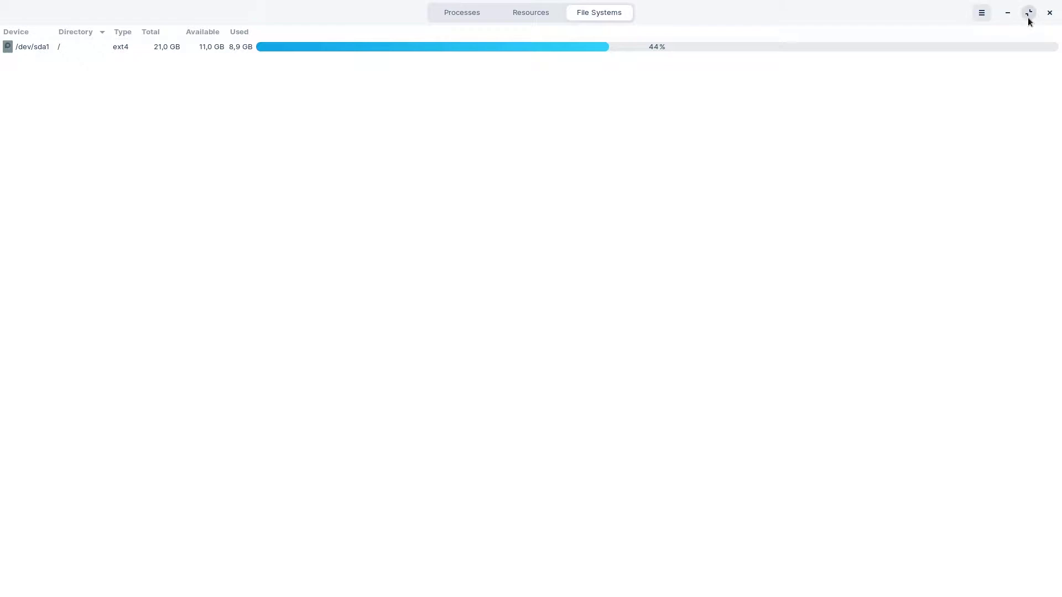
- Restore System Monitor to a smaller window, view the CPU, memory and network graphs under Resources, and minimize it
{"action": "left_click", "coordinate": [1028, 15]}
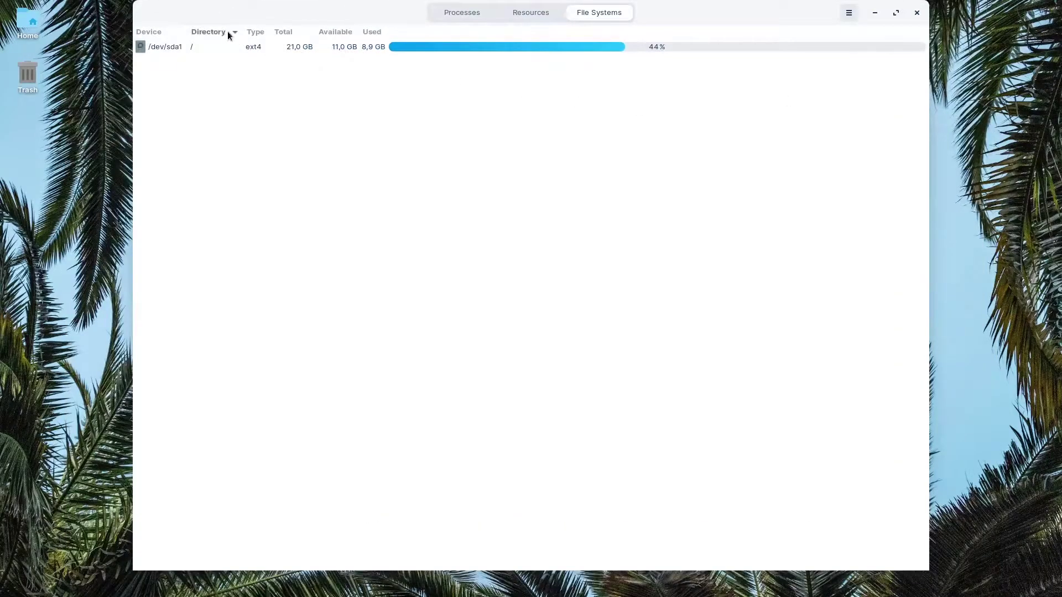
{"action": "left_click", "coordinate": [535, 14]}
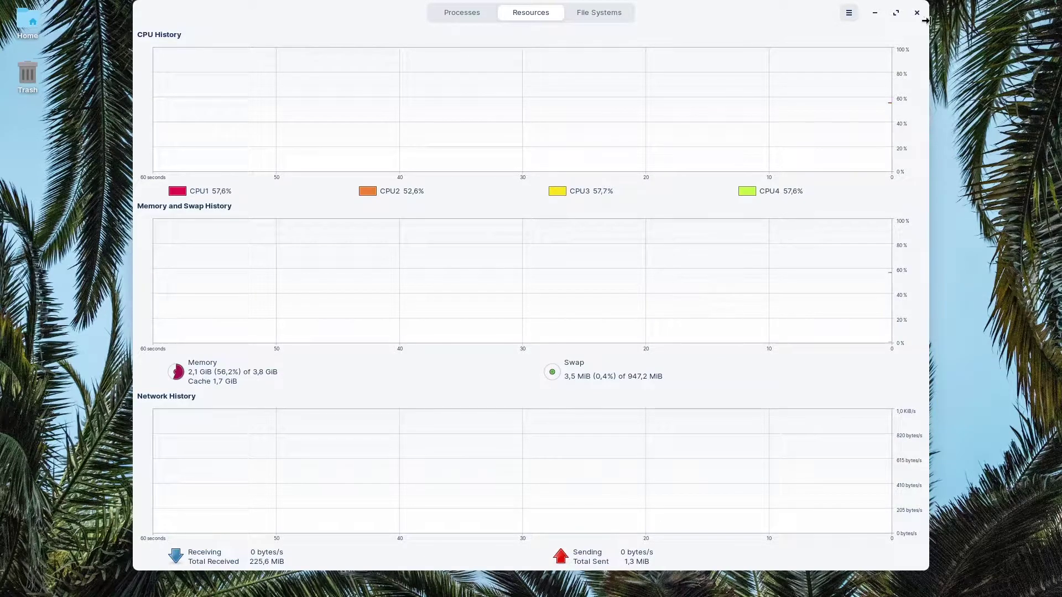
{"action": "left_click", "coordinate": [875, 15]}
- Open the file manager, look through the Desktop, Documents, Downloads, Music, Pictures and Videos folders, and close it
{"action": "left_click", "coordinate": [496, 579]}
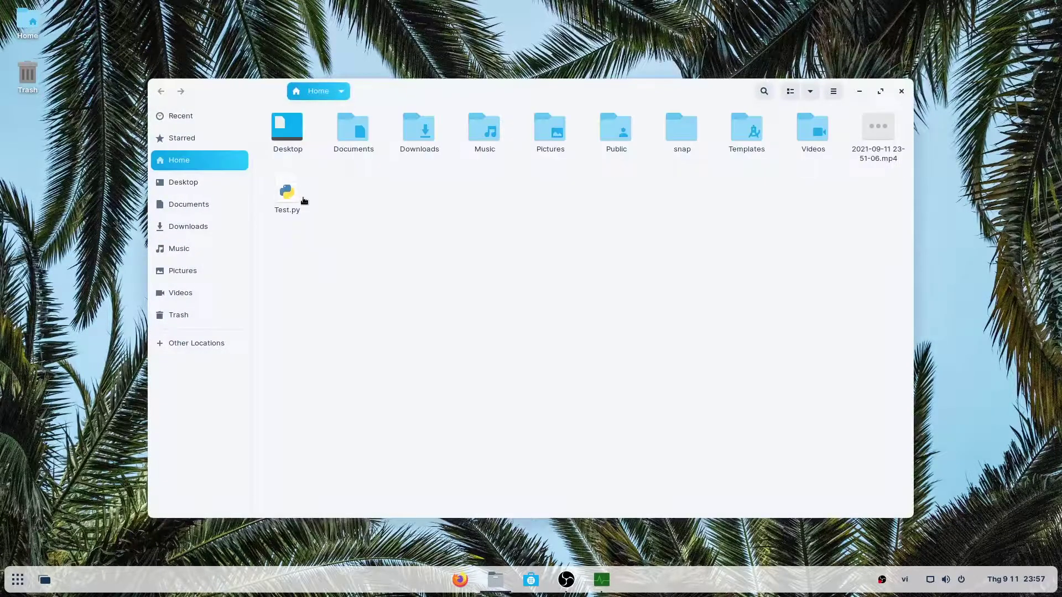
{"action": "left_click", "coordinate": [217, 182]}
{"action": "left_click", "coordinate": [216, 204]}
{"action": "left_click", "coordinate": [215, 227]}
{"action": "left_click", "coordinate": [216, 248]}
{"action": "left_click", "coordinate": [215, 270]}
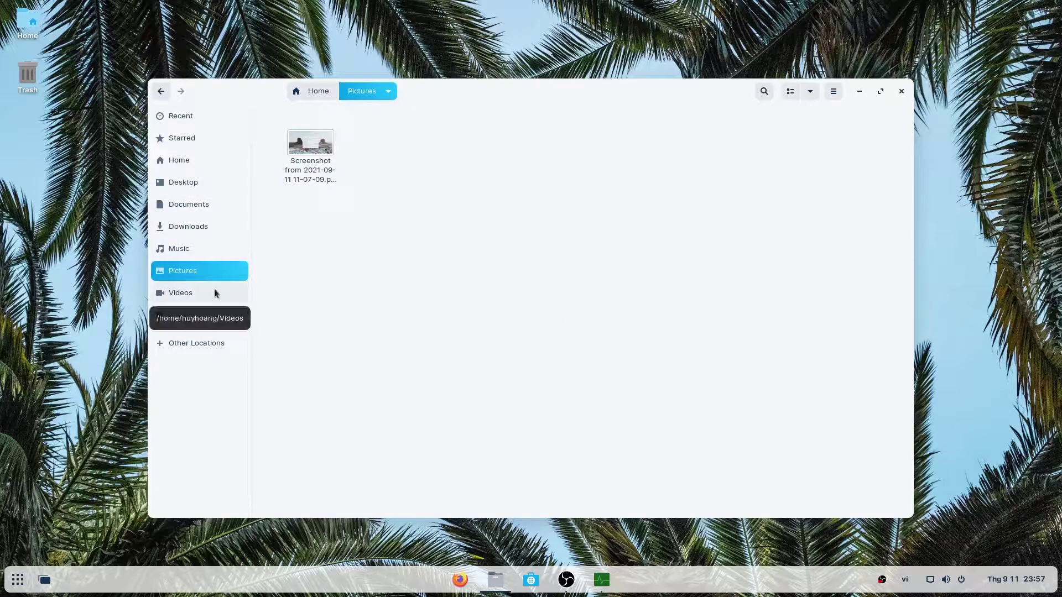
{"action": "left_click", "coordinate": [215, 292]}
{"action": "left_click", "coordinate": [901, 91]}
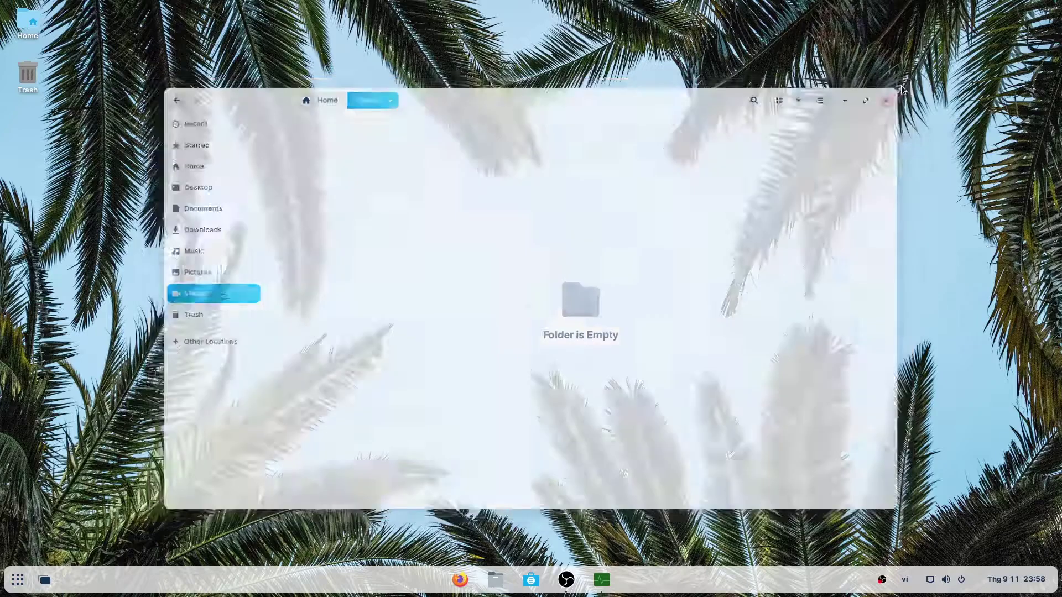
- Switch to the running OBS Studio window
{"action": "left_click", "coordinate": [564, 579]}
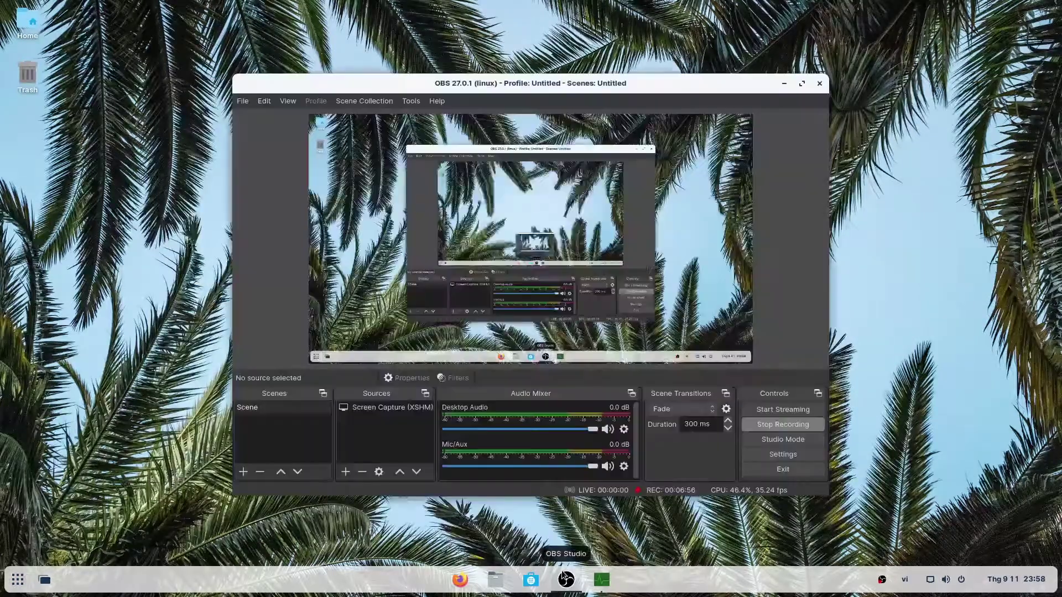